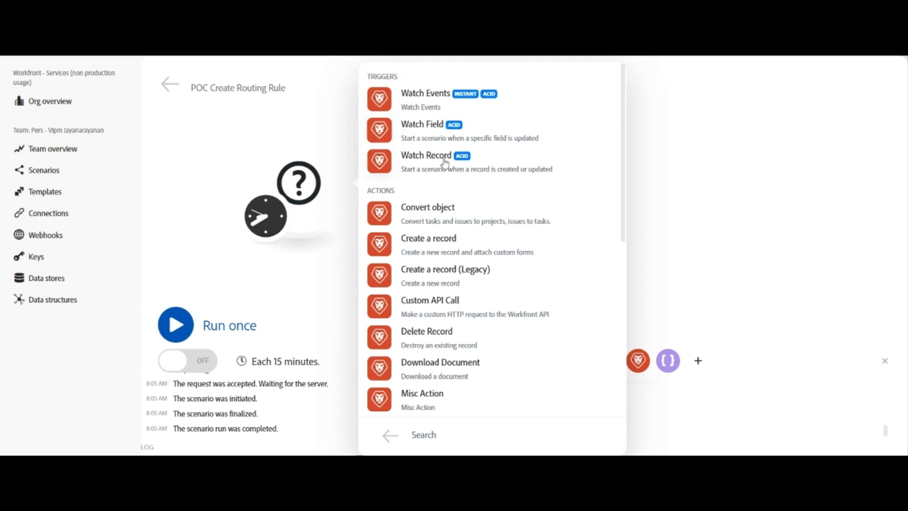
pyautogui.click(442, 251)
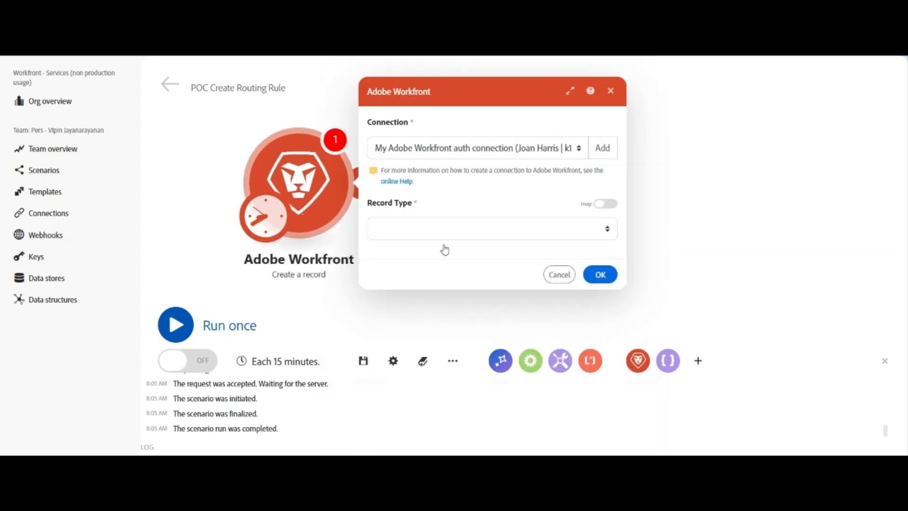
pyautogui.click(446, 232)
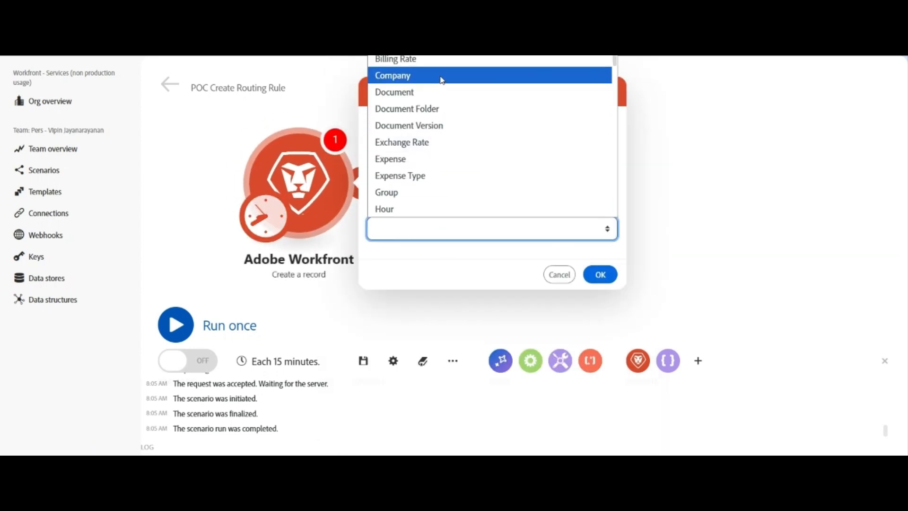
pyautogui.press('r')
pyautogui.scroll(-3, 442, 81)
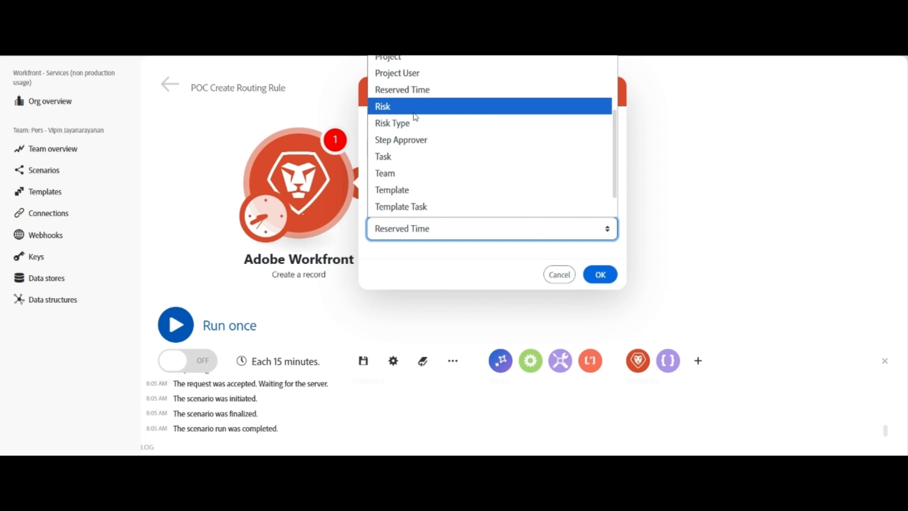
pyautogui.click(374, 227)
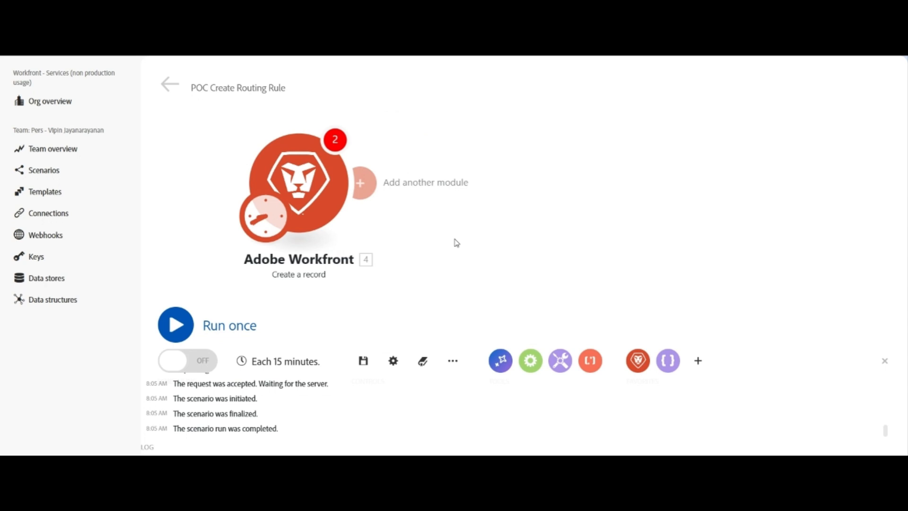
pyautogui.rightClick(298, 184)
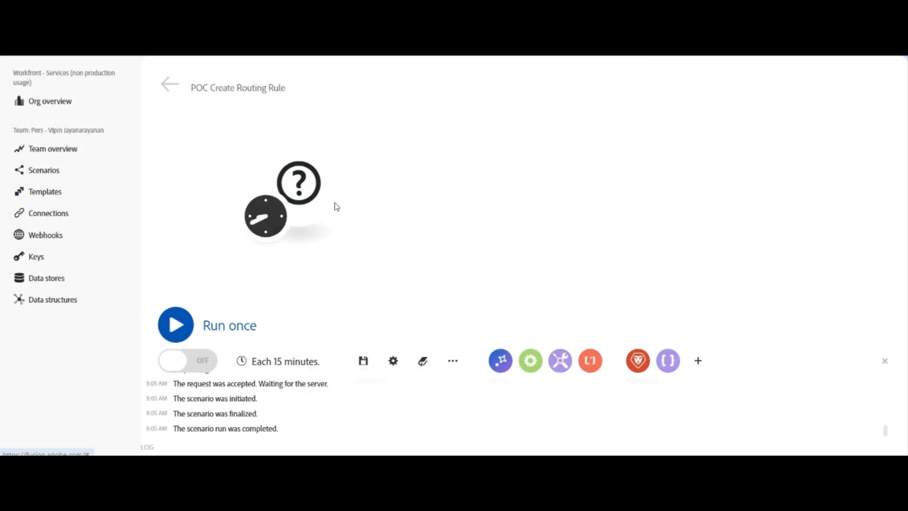
pyautogui.rightClick(313, 184)
pyautogui.click(348, 201)
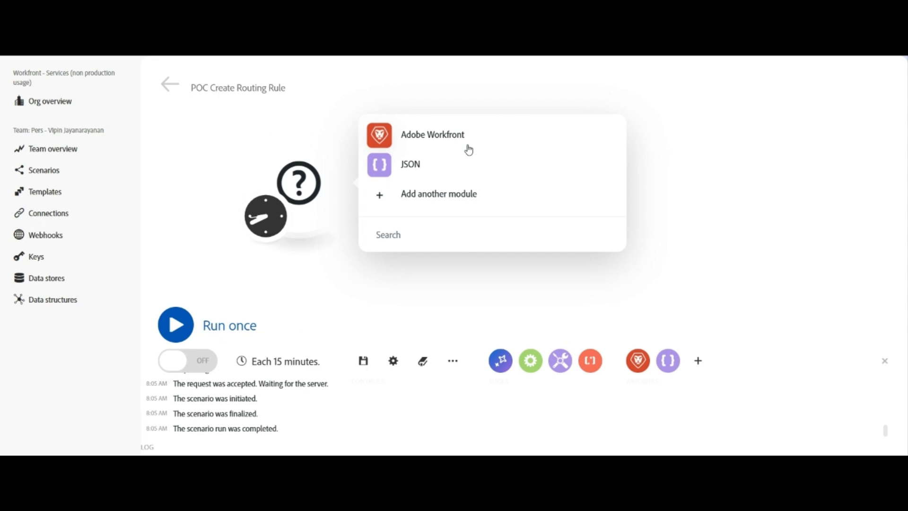
# Add an Adobe Workfront Custom API Call module to the scenario and begin its URL with RRUL/search?
pyautogui.click(467, 145)
pyautogui.click(439, 305)
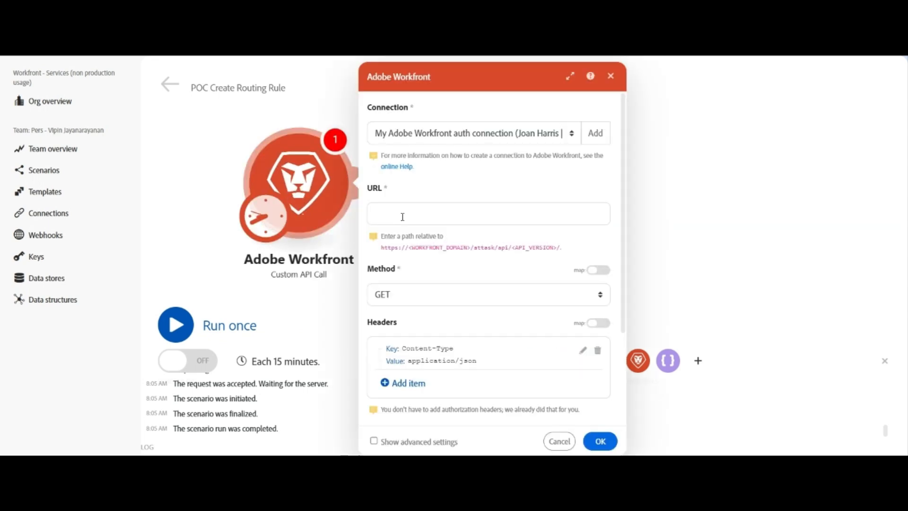
pyautogui.click(402, 217)
pyautogui.write('RR')
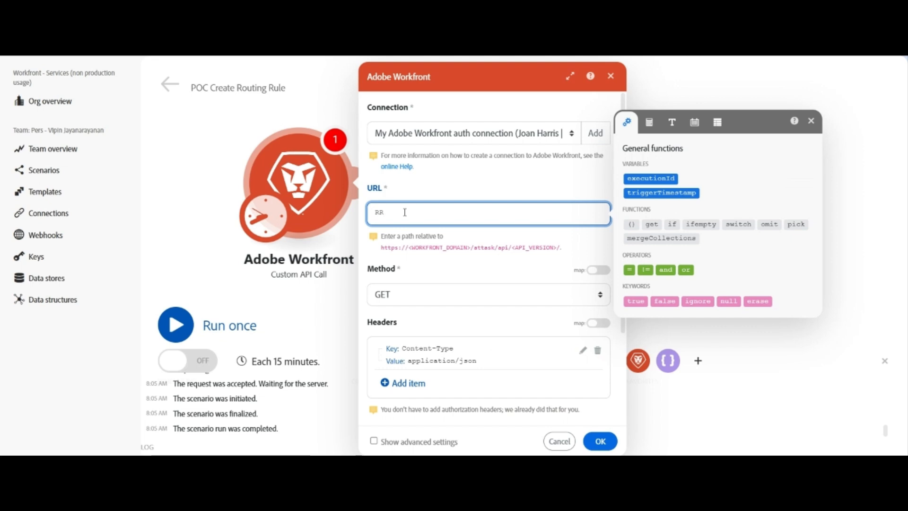
pyautogui.write('UL/search?')
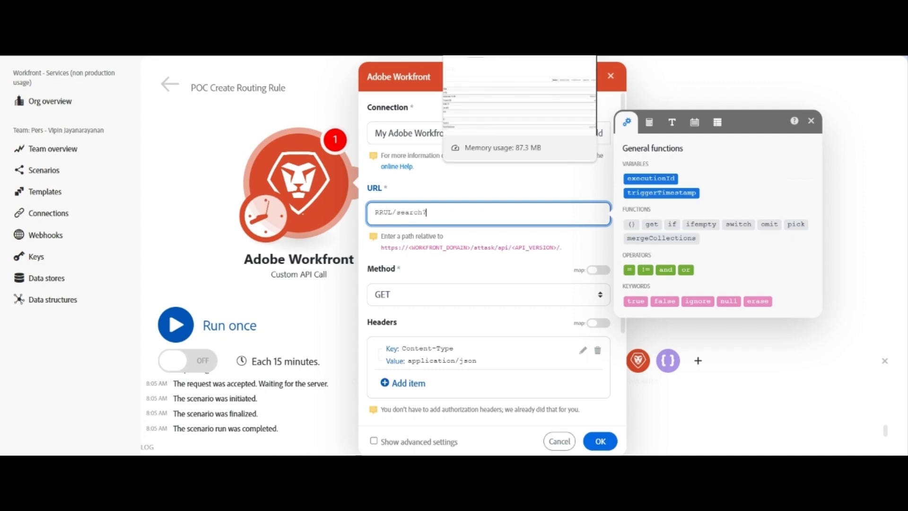
# Extend the request URL with name=Test Routing Rule 1, copying the name from the routing rule in the Workfront project
pyautogui.click(480, 10)
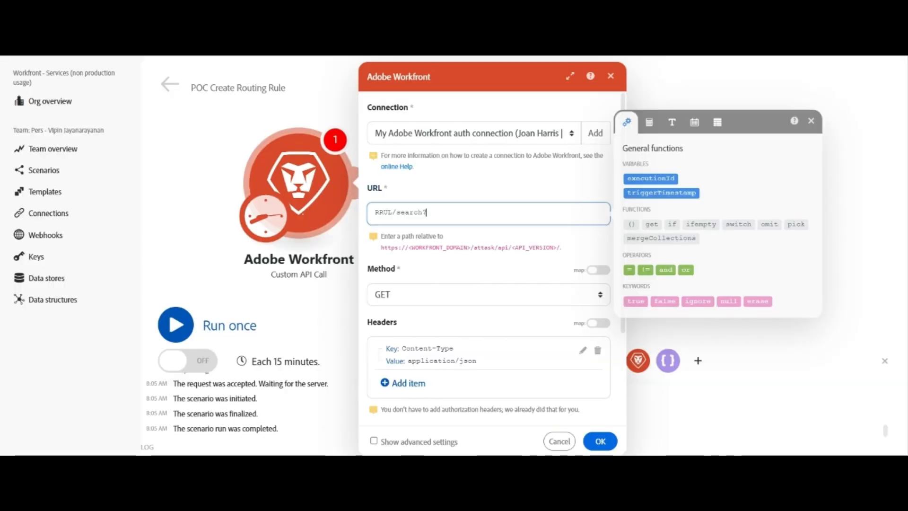
pyautogui.click(440, 210)
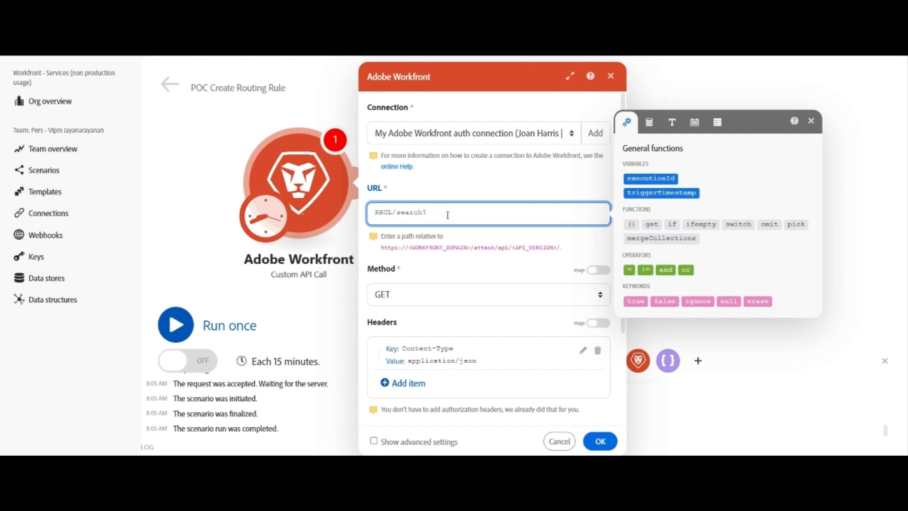
pyautogui.write('name=')
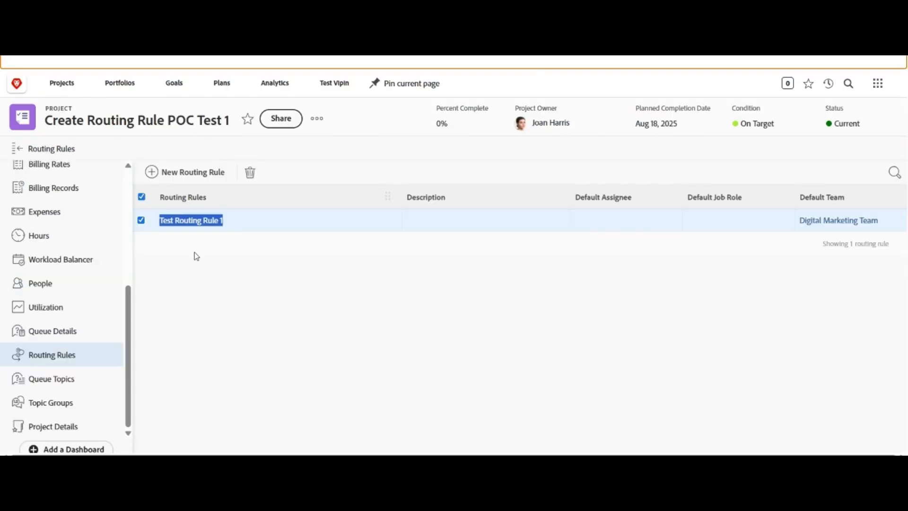
pyautogui.click(202, 222)
pyautogui.click(202, 222)
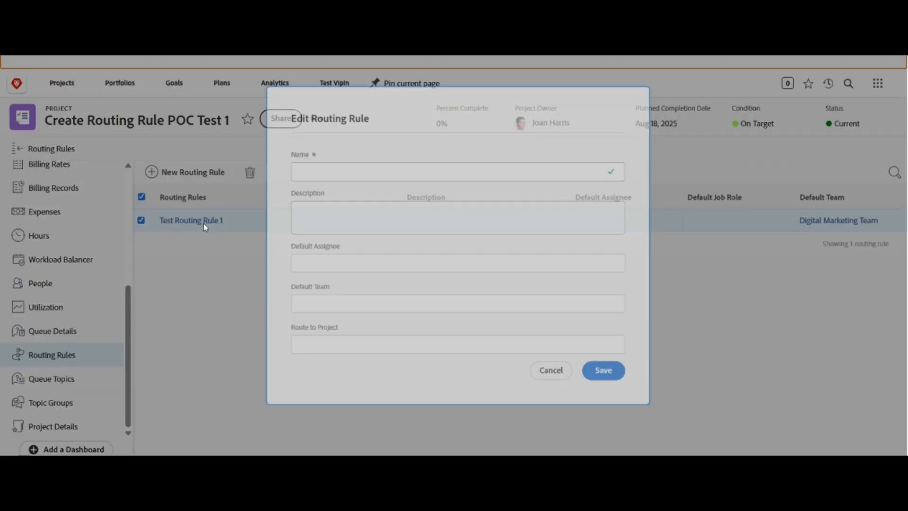
pyautogui.moveTo(371, 166); pyautogui.dragTo(297, 166)
pyautogui.hotkey('ctrl', 'c')
pyautogui.click(550, 363)
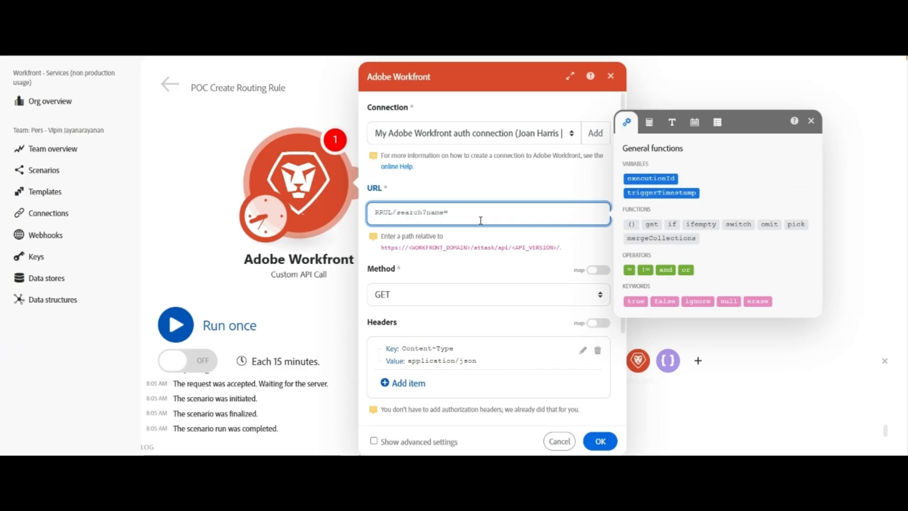
pyautogui.hotkey('ctrl', 'v')
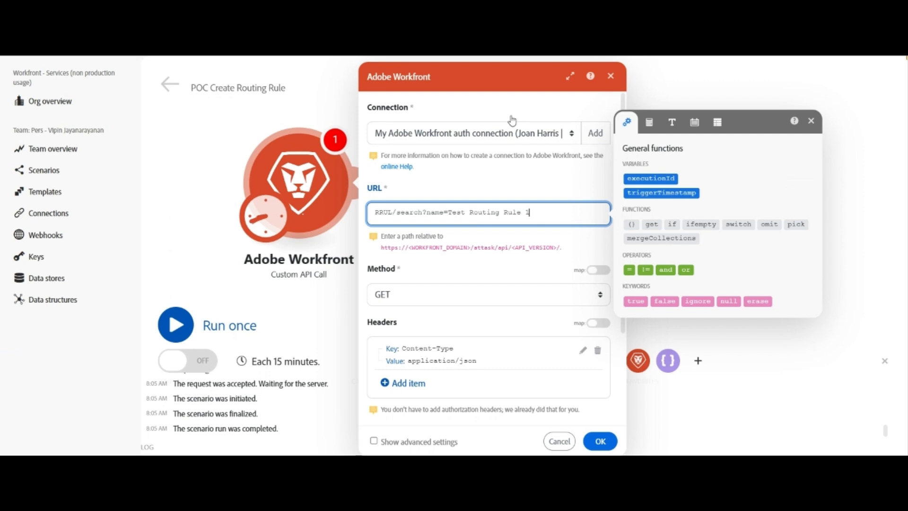
# Append &projectID= to the request URL, copying the projectID field name from the Routing Rule object in the API reference
pyautogui.write('6')
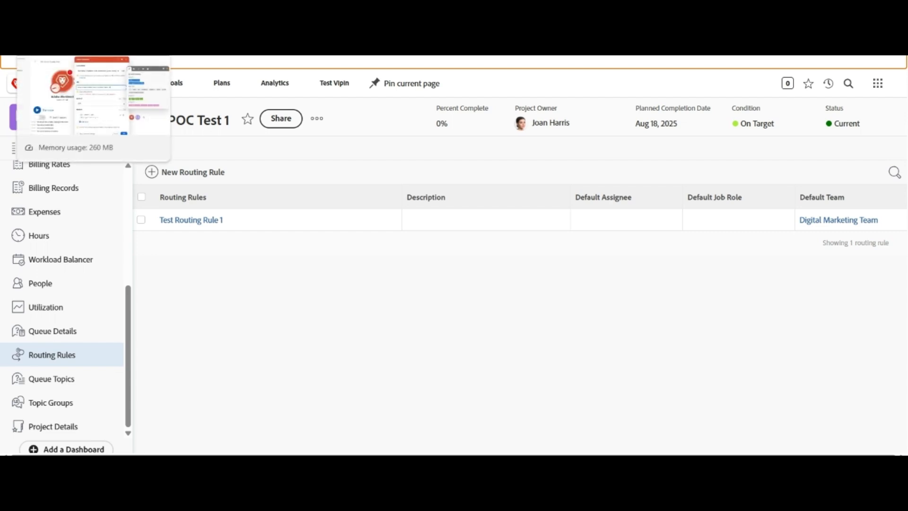
pyautogui.click(76, 28)
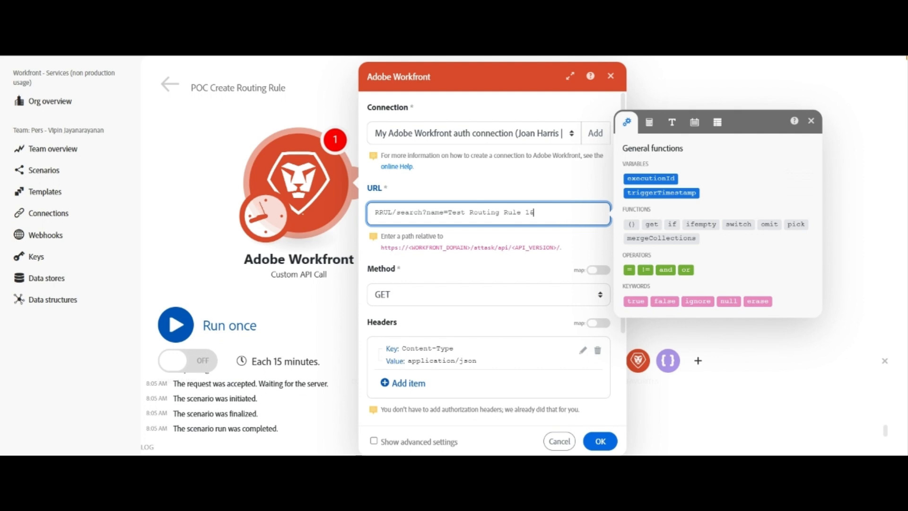
pyautogui.click(114, 28)
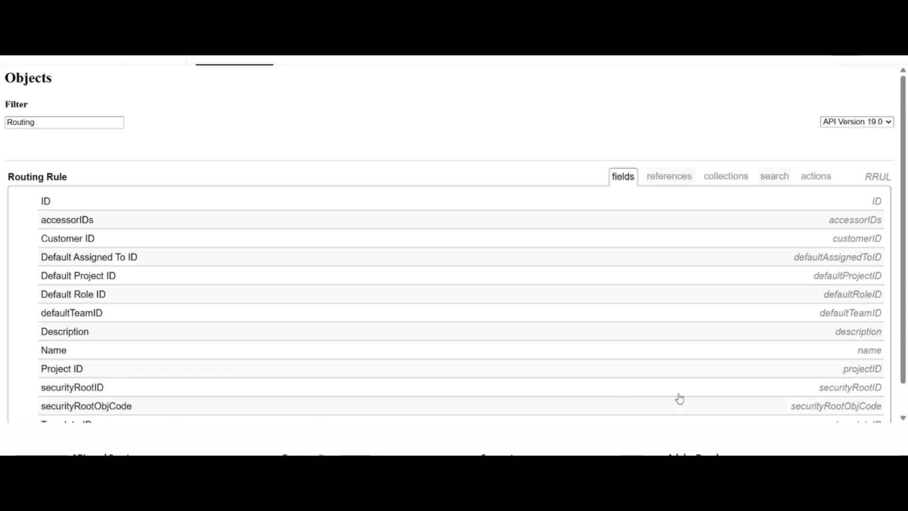
pyautogui.doubleClick(865, 369)
pyautogui.hotkey('ctrl', 'c')
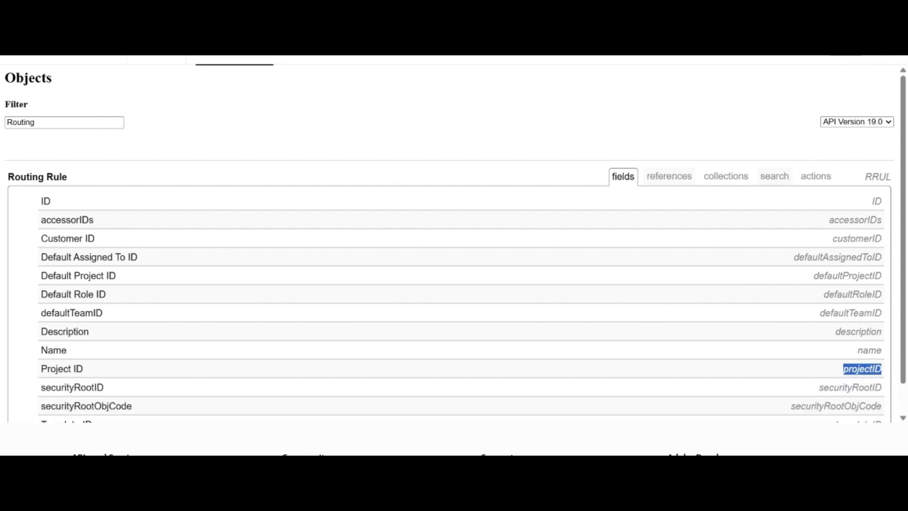
pyautogui.hotkey('alt', 'Tab')
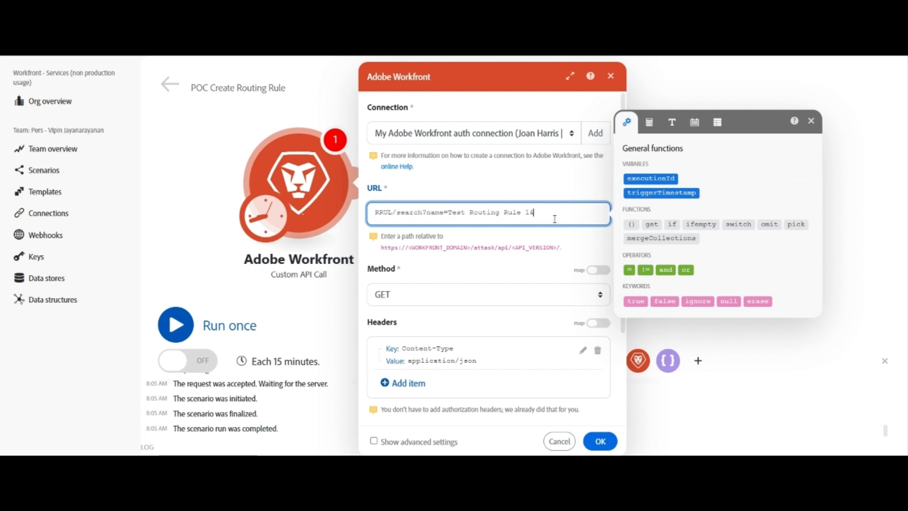
pyautogui.hotkey('ctrl', 'v')
pyautogui.write('=')
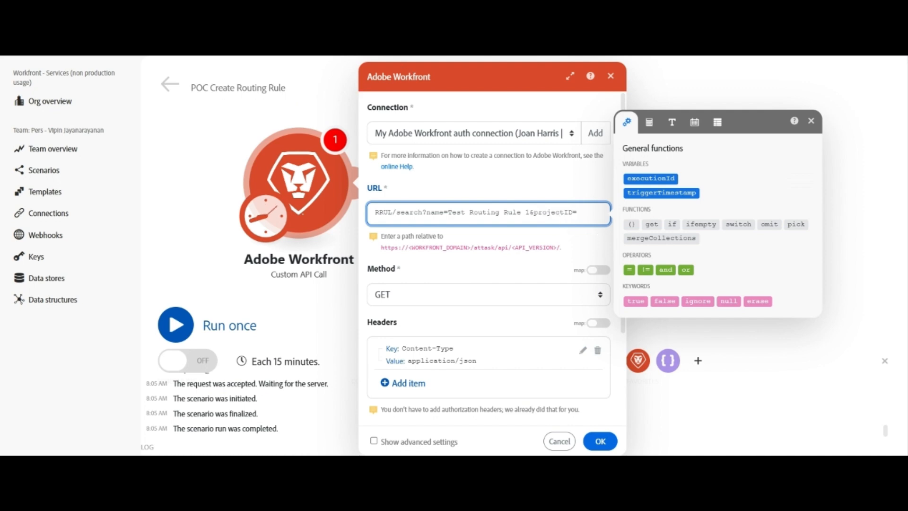
# Complete the URL's projectID with 68a3e130000afb3e373657229e2f5dbf, the ID of the project Create Routing Rule POC Test 1, and confirm the module settings
pyautogui.hotkey('alt', 'Tab')
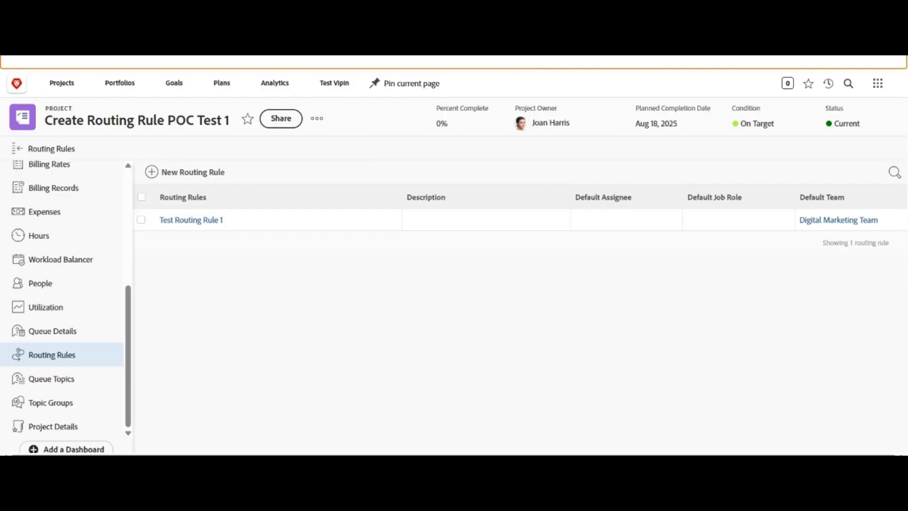
pyautogui.hotkey('alt', 'Tab')
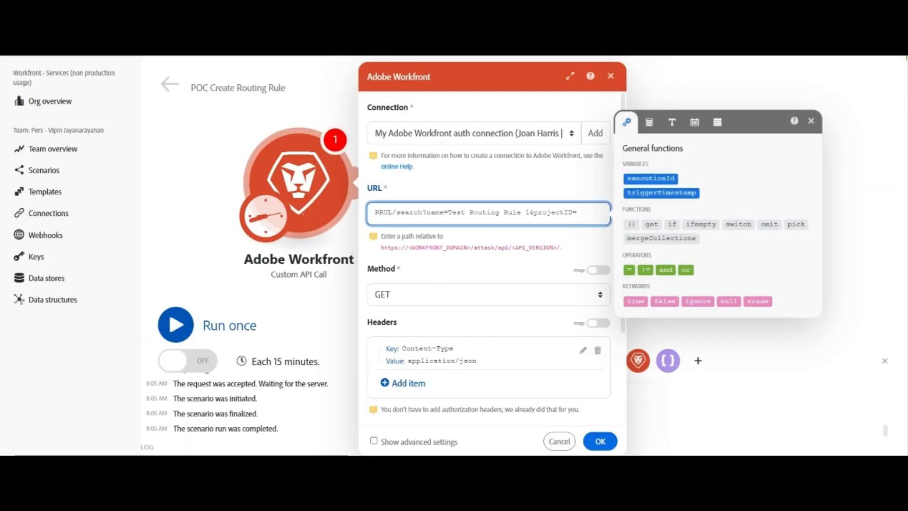
pyautogui.write('68a3e130000afb3e373657229e2f5dbf')
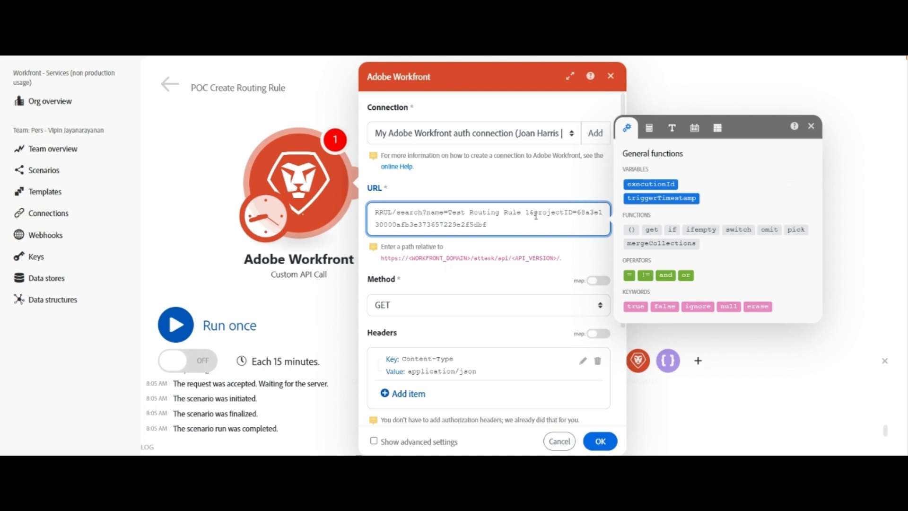
pyautogui.click(599, 442)
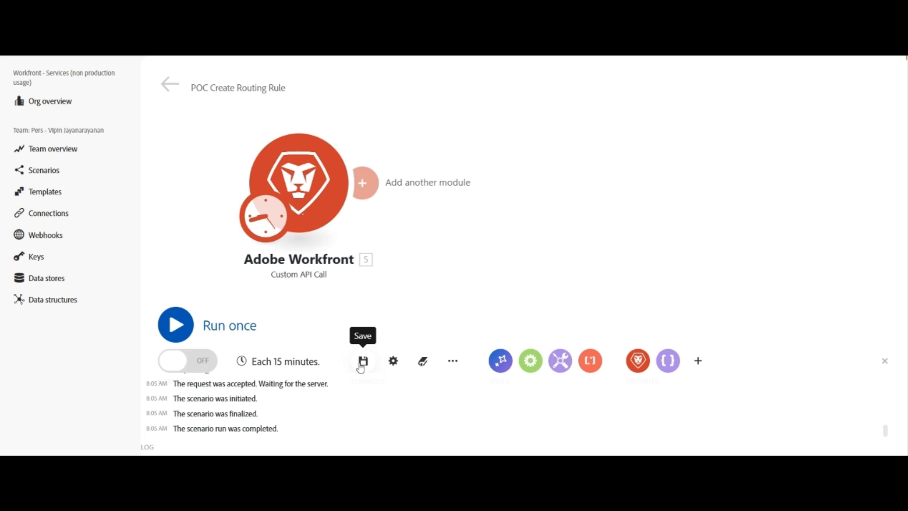
# Run only the Custom API Call module and examine the first data record in the body of its output
pyautogui.rightClick(291, 174)
pyautogui.click(355, 205)
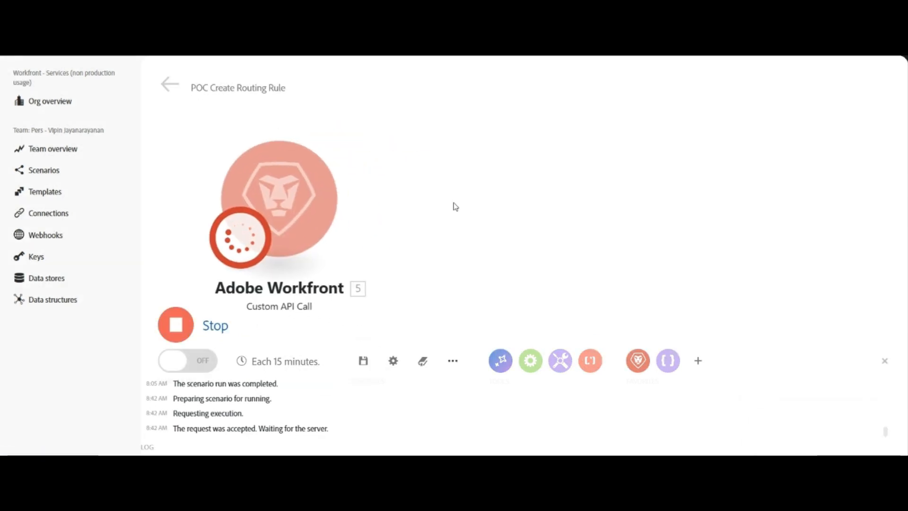
pyautogui.click(354, 152)
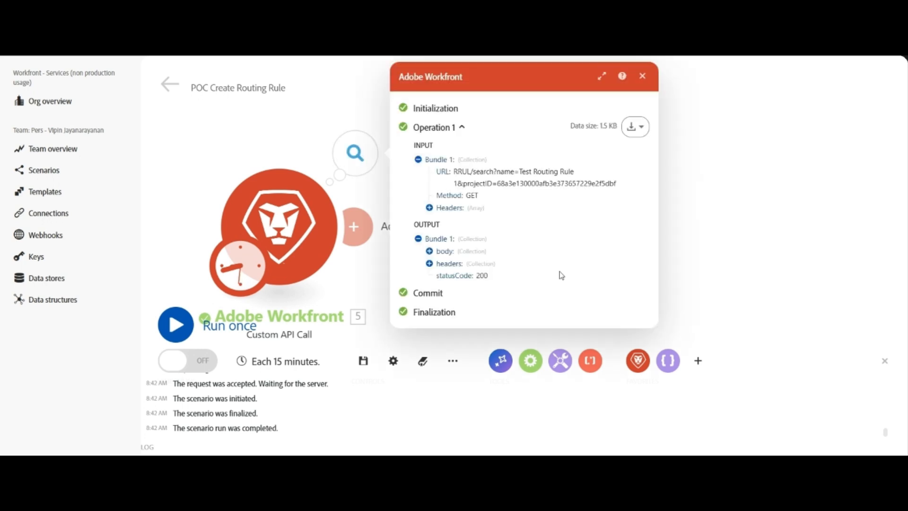
pyautogui.click(430, 251)
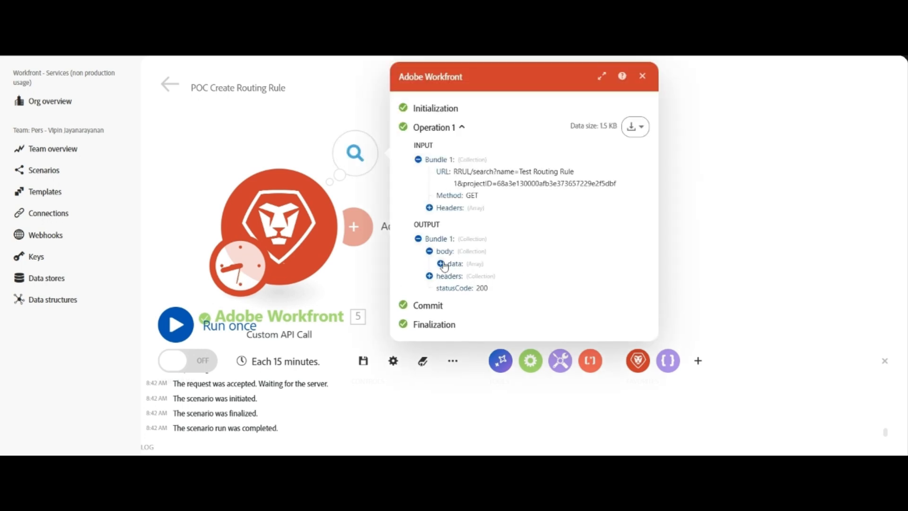
pyautogui.click(440, 263)
pyautogui.click(452, 275)
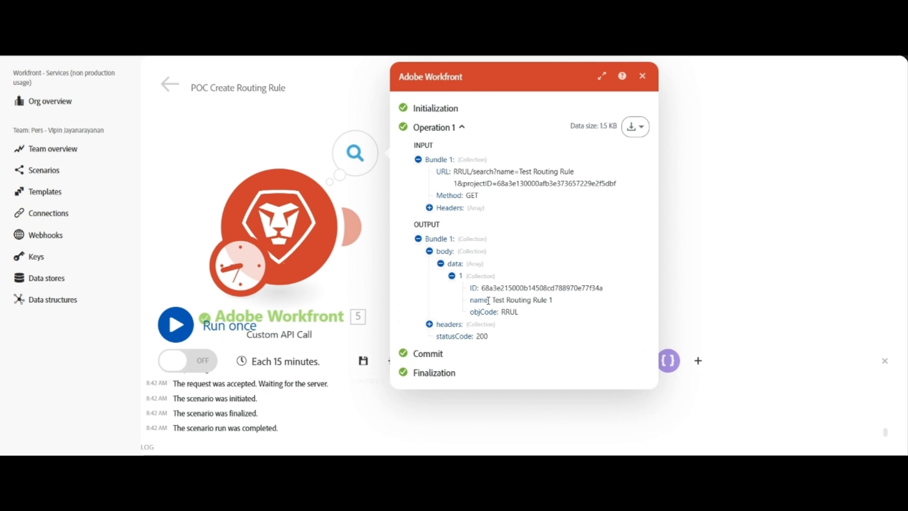
pyautogui.click(642, 76)
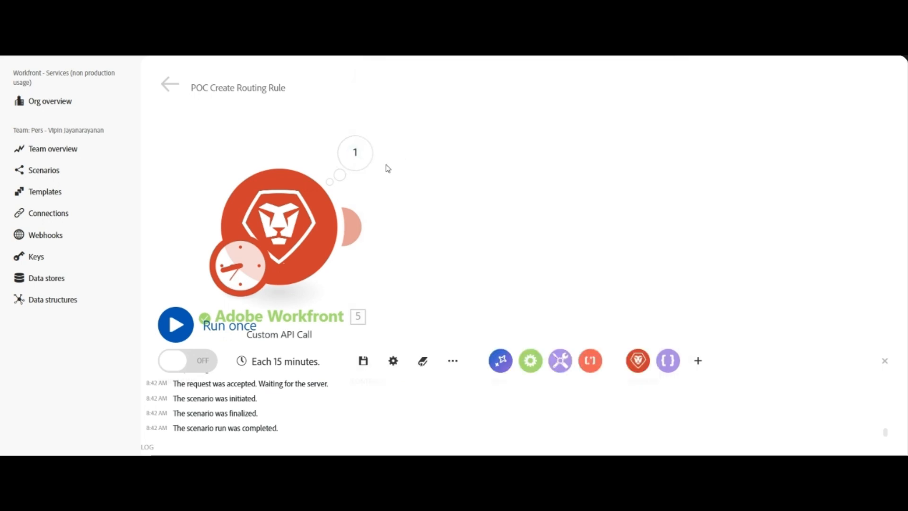
# Append $fields=* to the end of the Custom API Call module's URL and confirm the settings
pyautogui.click(314, 224)
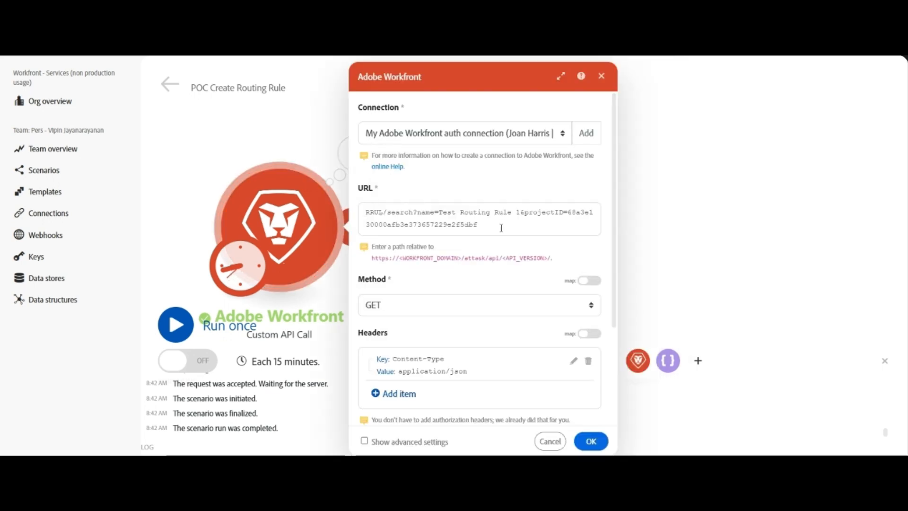
pyautogui.click(501, 228)
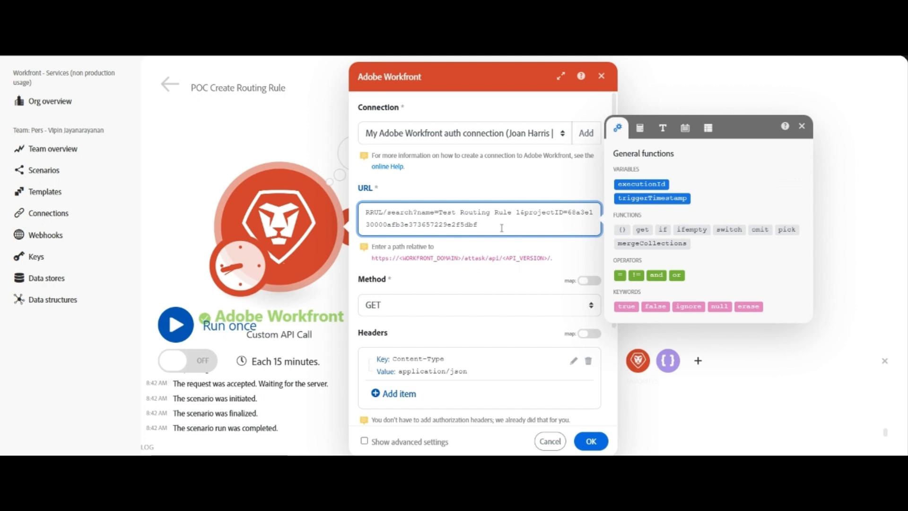
pyautogui.write('$fields=*')
pyautogui.click(597, 444)
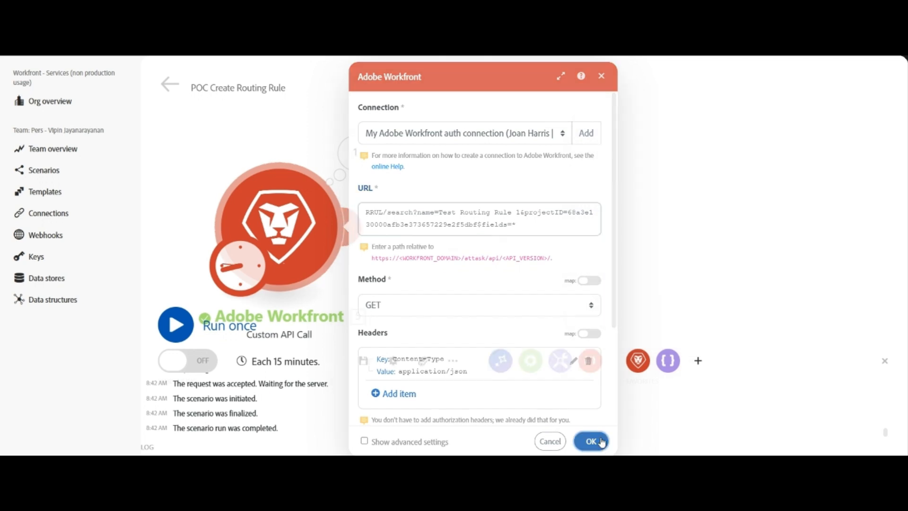
# Run only the Custom API Call module and examine the data array in the body of its output
pyautogui.rightClick(293, 241)
pyautogui.click(358, 277)
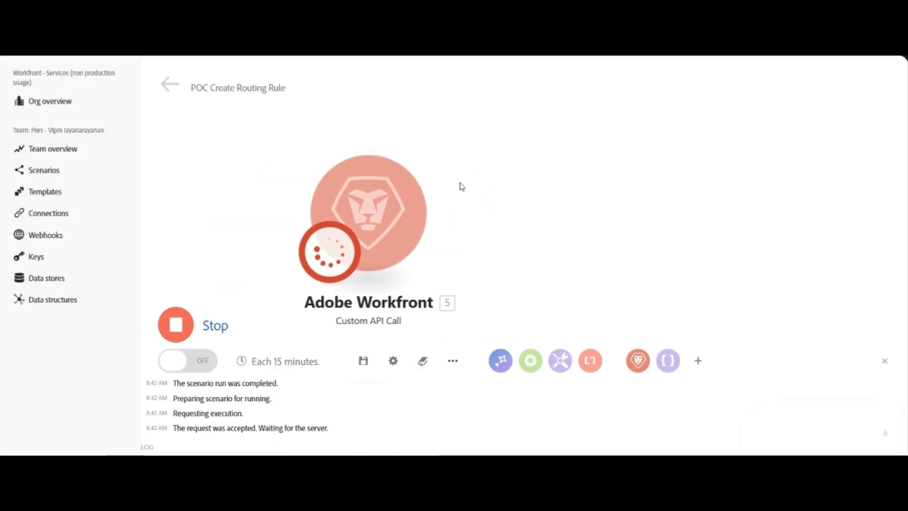
pyautogui.click(446, 166)
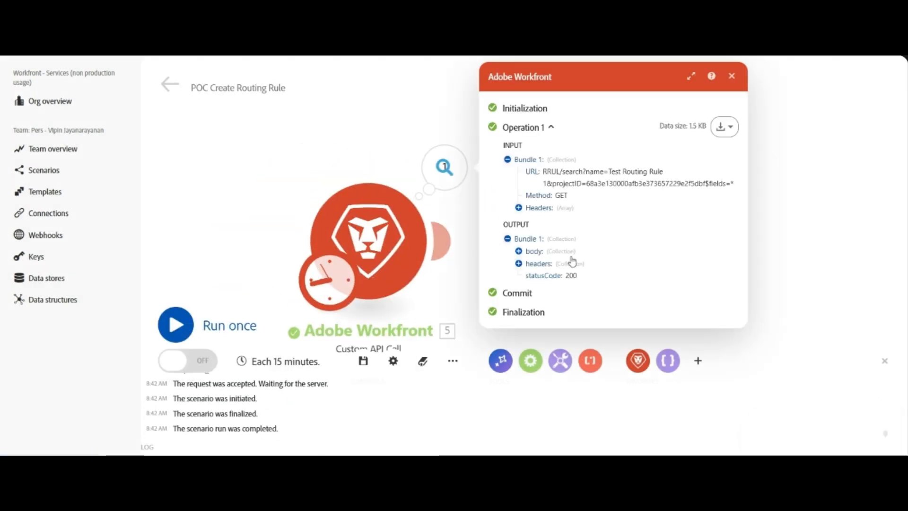
pyautogui.click(519, 251)
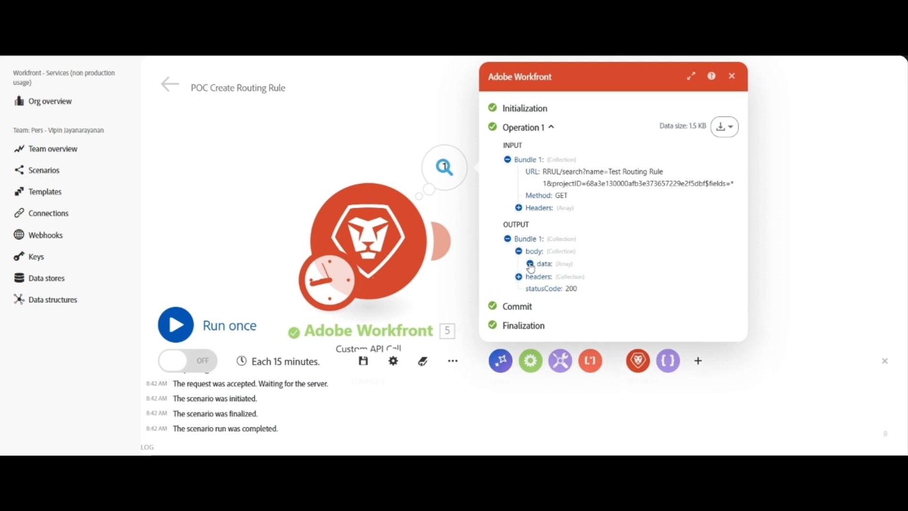
pyautogui.click(530, 263)
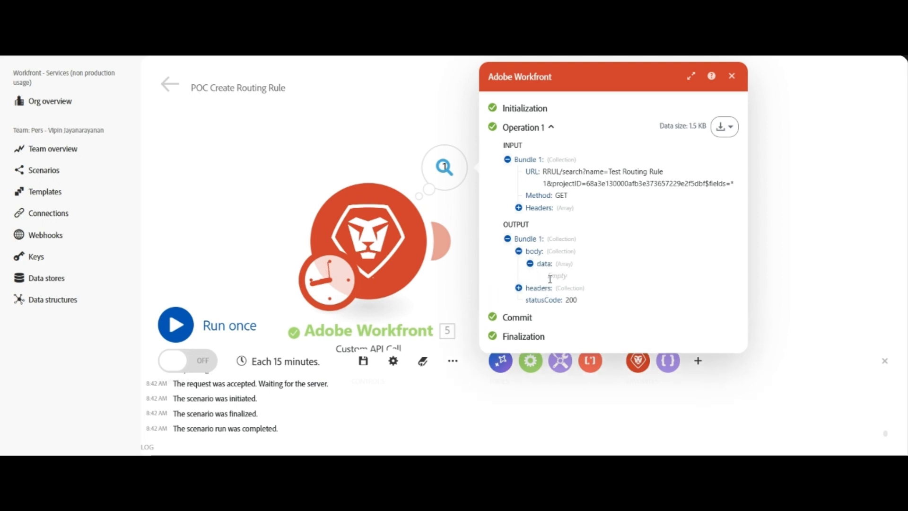
pyautogui.click(732, 76)
# Replace the $ before fields=* with & in the Custom API Call module's URL and confirm the settings
pyautogui.click(366, 264)
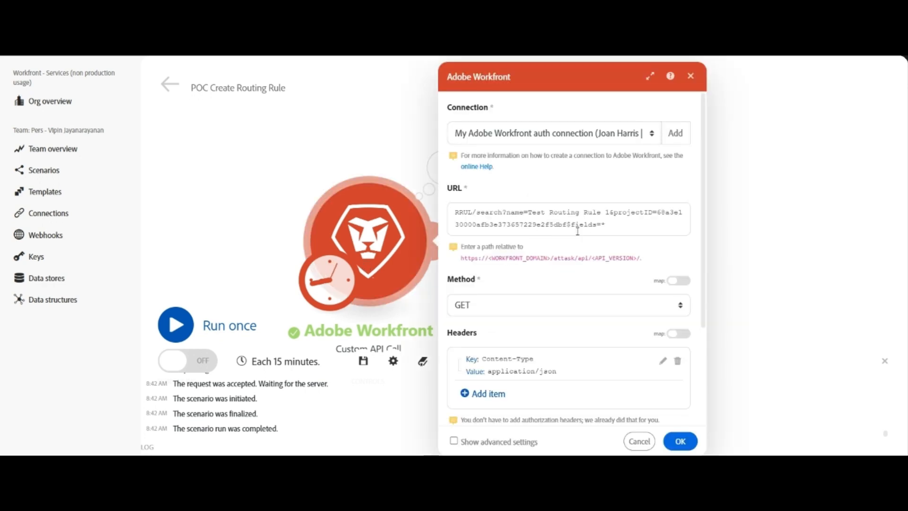
pyautogui.click(571, 224)
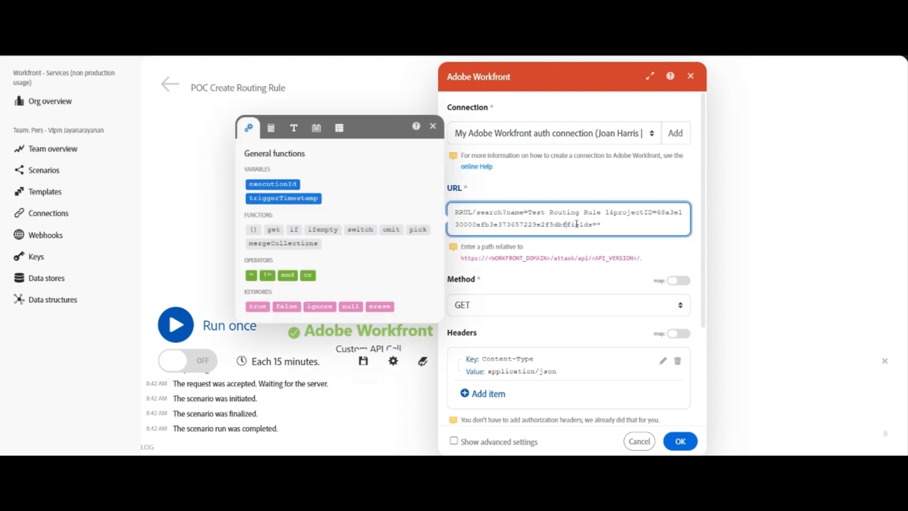
pyautogui.write('&')
pyautogui.click(680, 440)
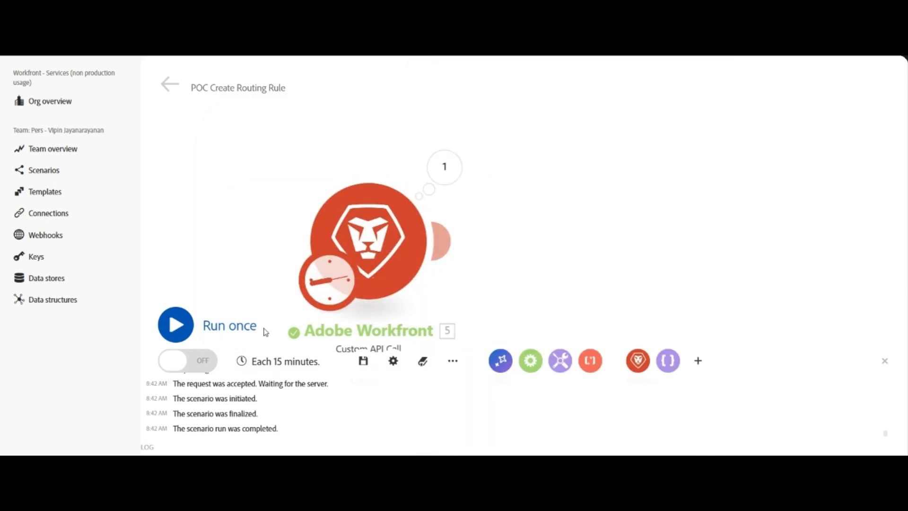
# Rerun the Custom API Call module on its own and examine all fields of the first data record in its output
pyautogui.rightClick(357, 253)
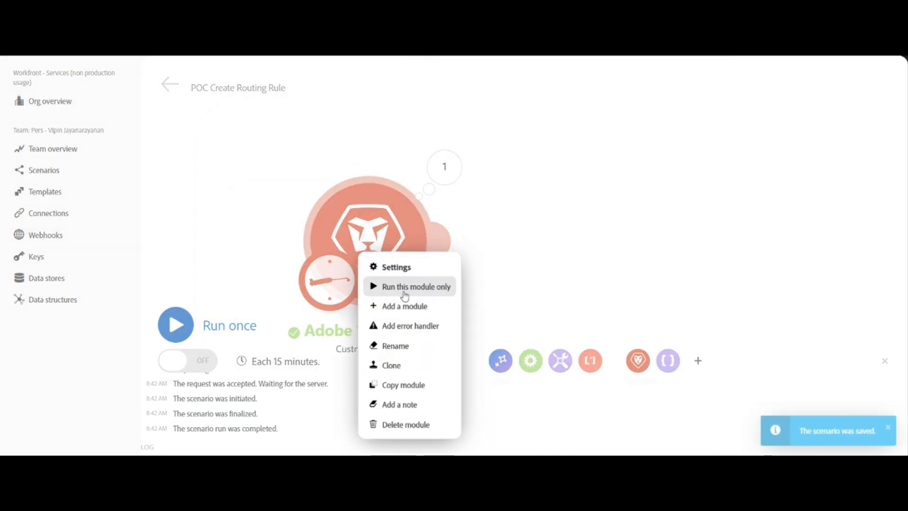
pyautogui.click(407, 290)
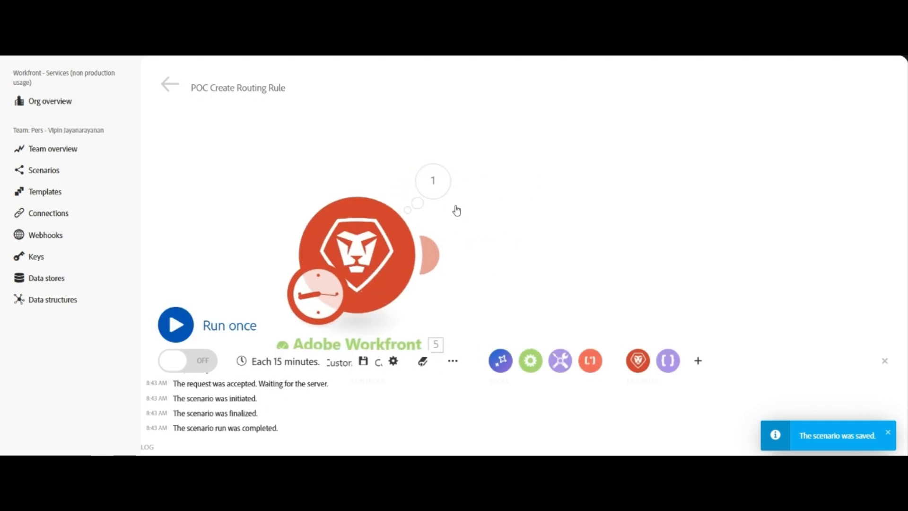
pyautogui.click(435, 181)
pyautogui.click(514, 254)
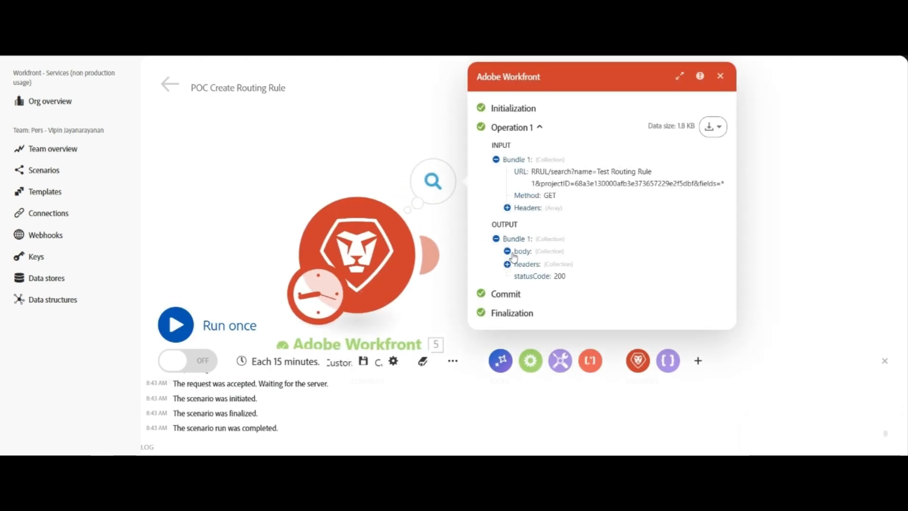
pyautogui.click(520, 264)
pyautogui.click(530, 275)
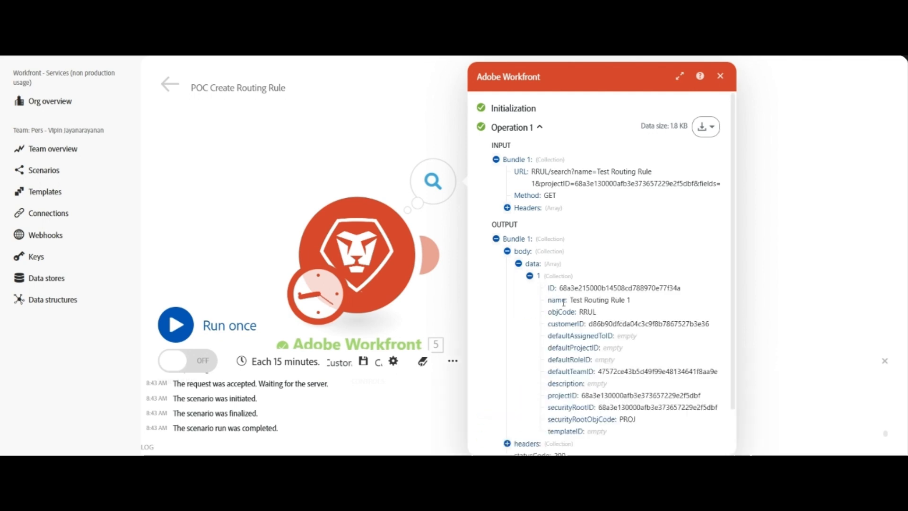
pyautogui.scroll(-1, 582, 268)
pyautogui.scroll(1, 711, 195)
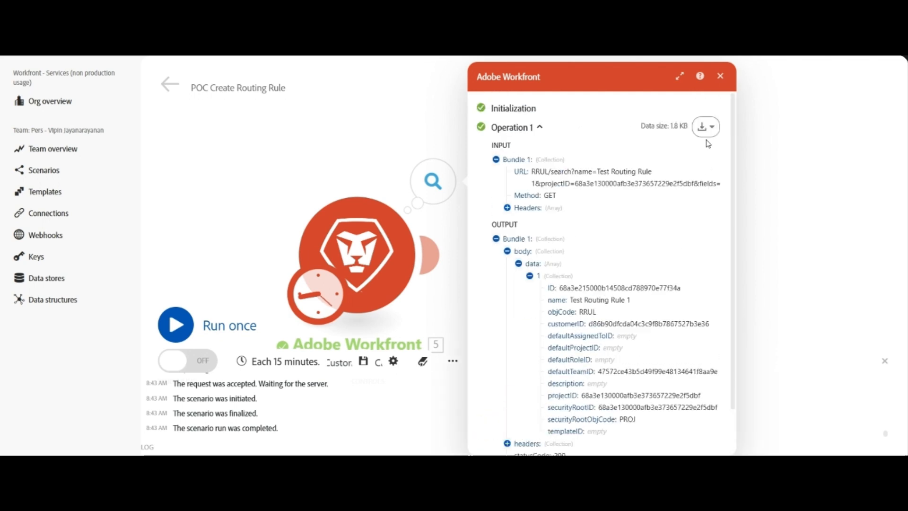
# Open the raw content of the Custom API Call's output bundles and copy the complete data array, including its square brackets
pyautogui.click(707, 127)
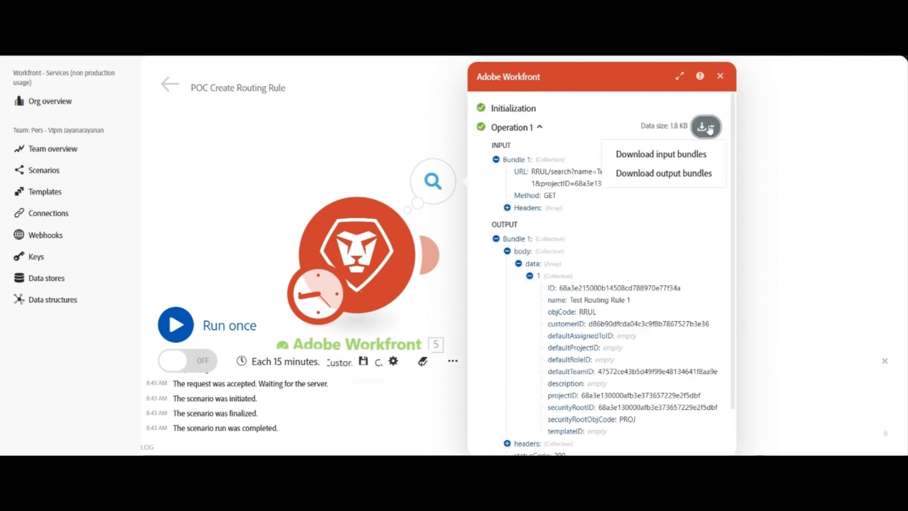
pyautogui.click(681, 176)
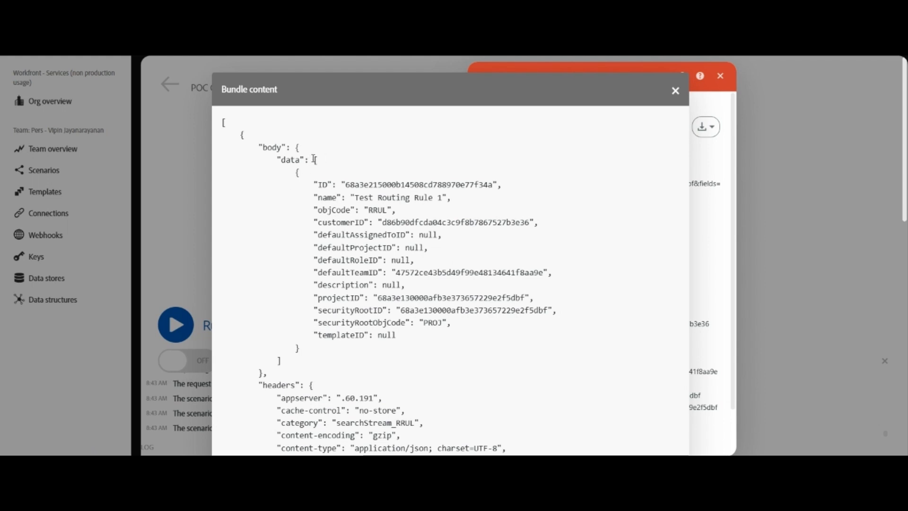
pyautogui.moveTo(314, 159); pyautogui.dragTo(317, 360)
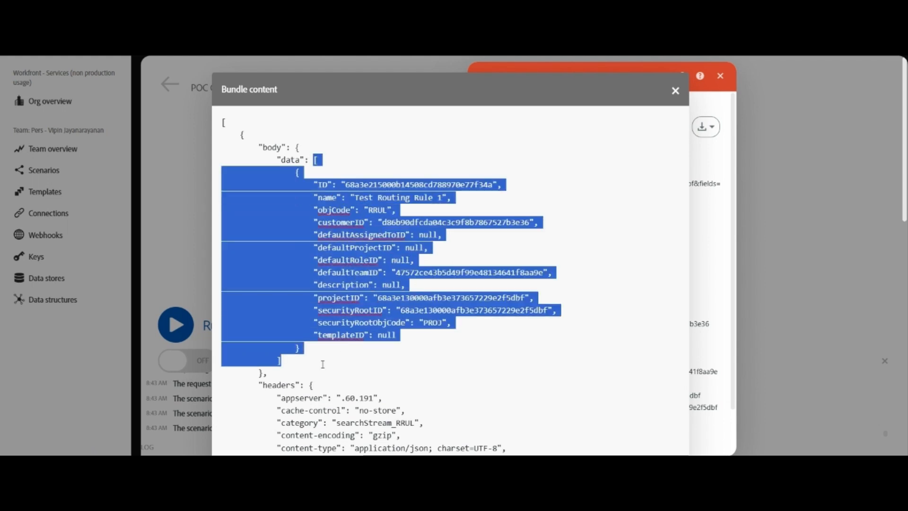
pyautogui.click(675, 91)
pyautogui.click(719, 81)
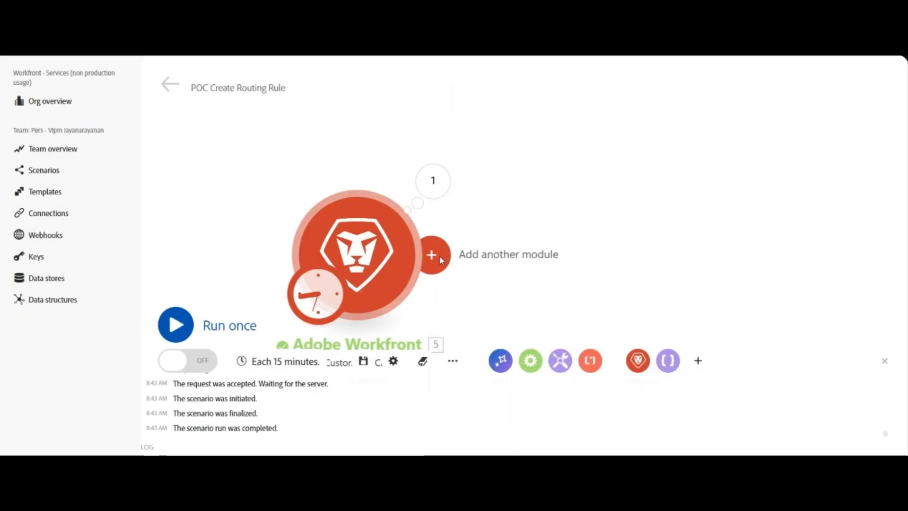
# Add a JSON module of the Create JSON type after the Custom API Call module
pyautogui.click(438, 257)
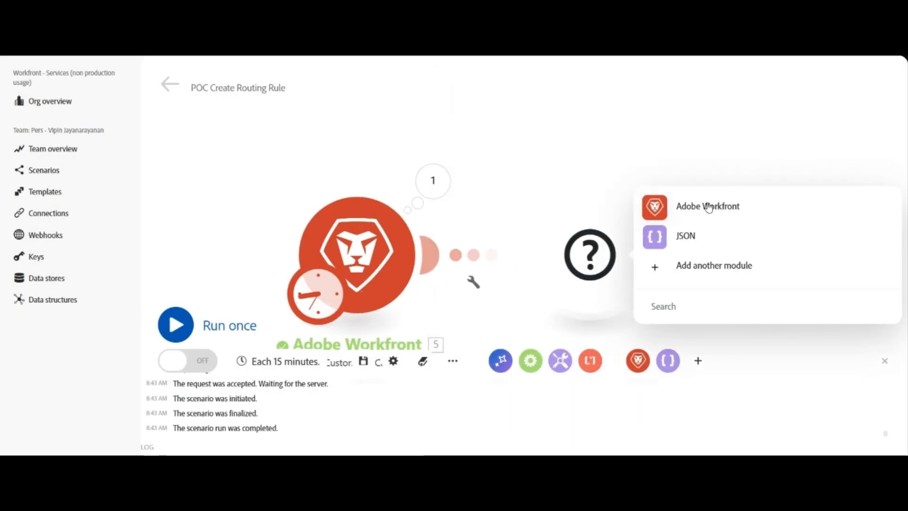
pyautogui.click(694, 246)
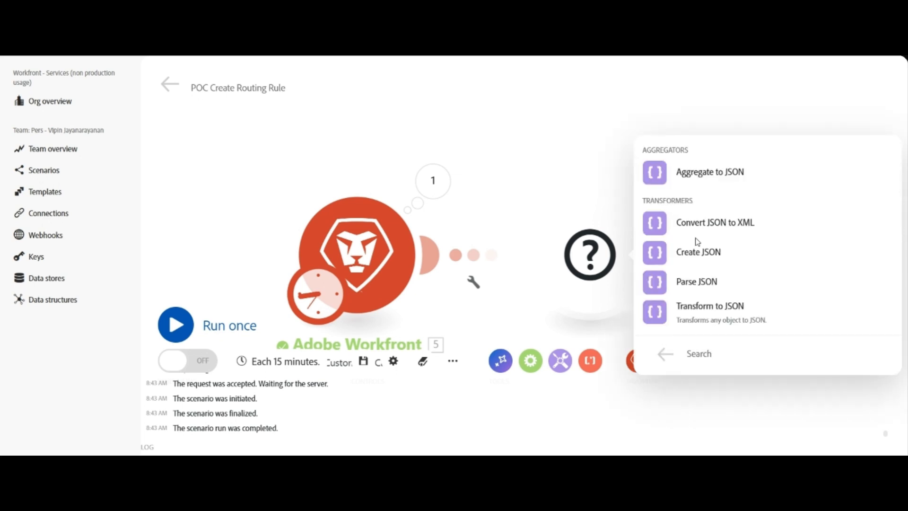
pyautogui.click(721, 255)
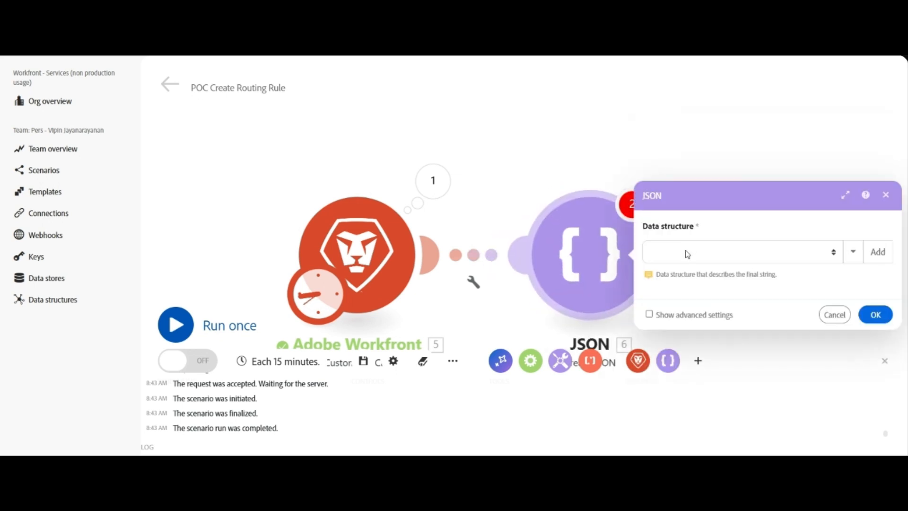
# Add a data structure named RRULE Data Structure and generate its specification from the copied JSON array as sample data
pyautogui.click(878, 252)
pyautogui.moveTo(454, 192); pyautogui.dragTo(344, 196)
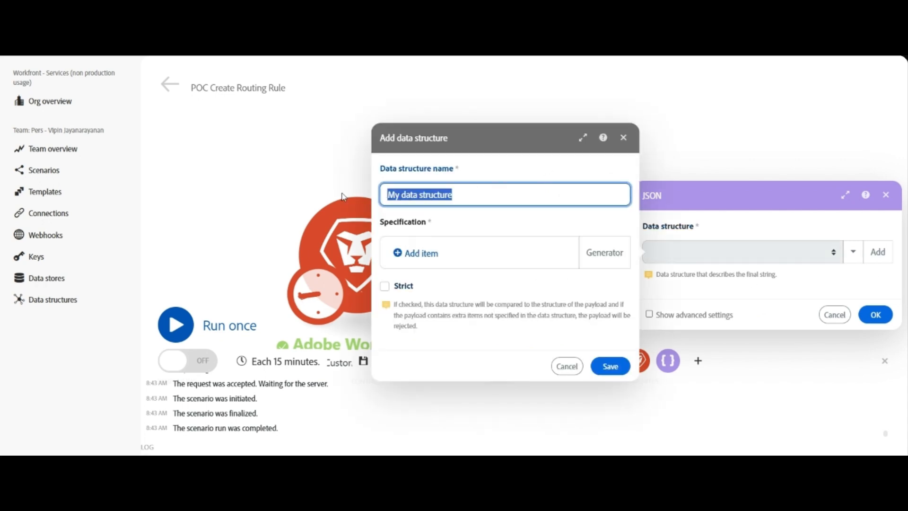
pyautogui.write('RRULE')
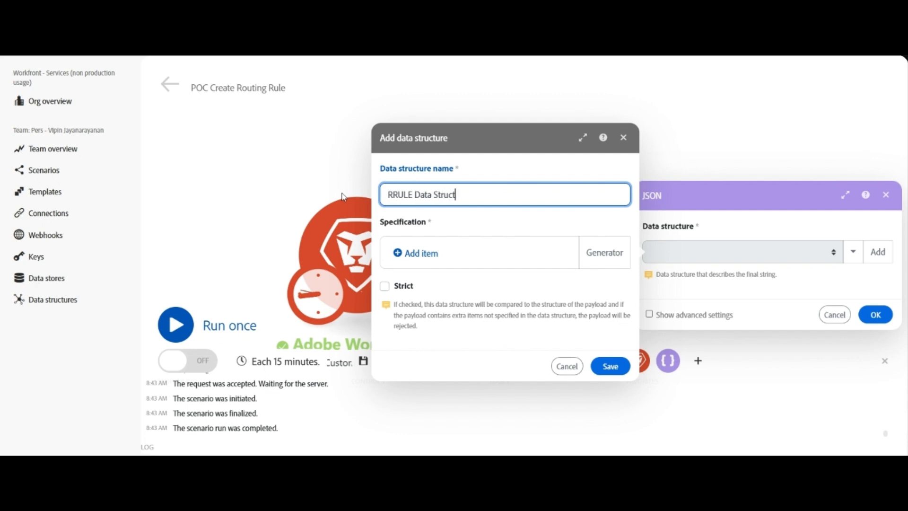
pyautogui.click(605, 252)
pyautogui.click(700, 264)
pyautogui.hotkey('ctrl', 'v')
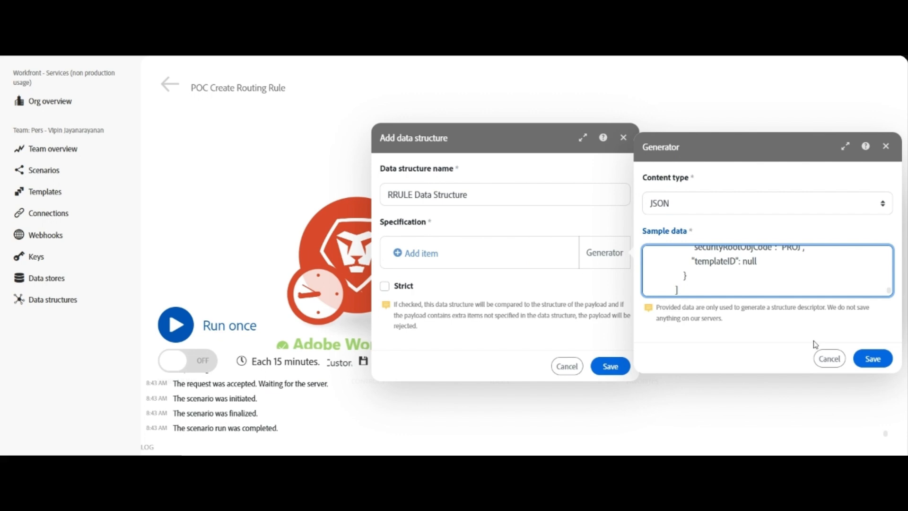
pyautogui.click(870, 357)
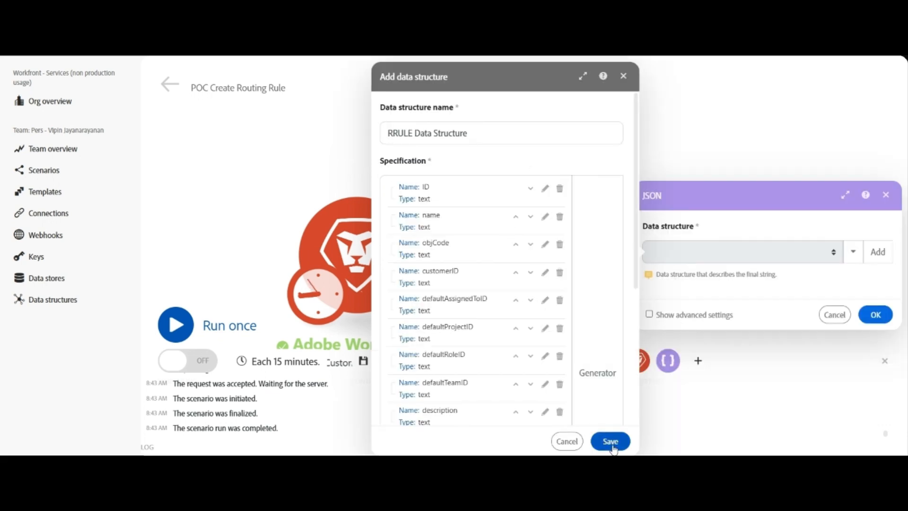
# Delete the securityRootID and securityRootObjCode items from the RRULE Data Structure specification and save the data structure
pyautogui.scroll(-1, 540, 335)
pyautogui.scroll(-4, 539, 334)
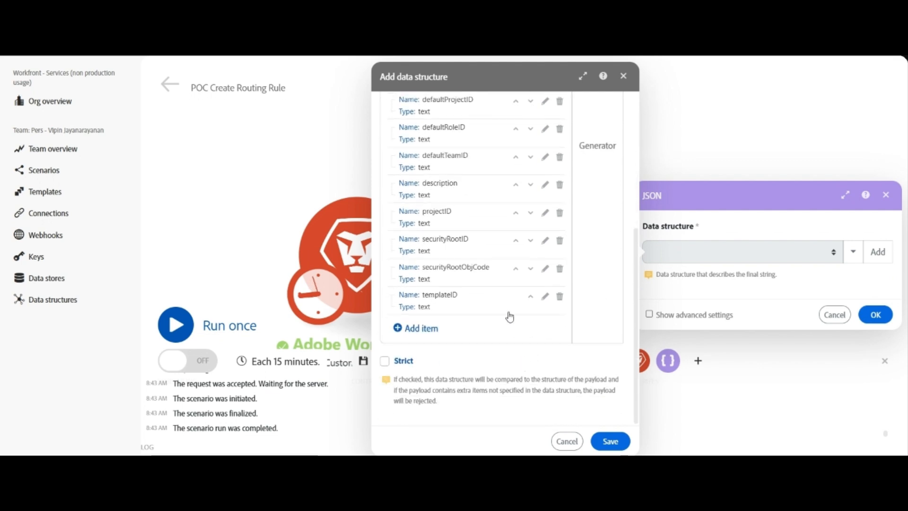
pyautogui.click(560, 242)
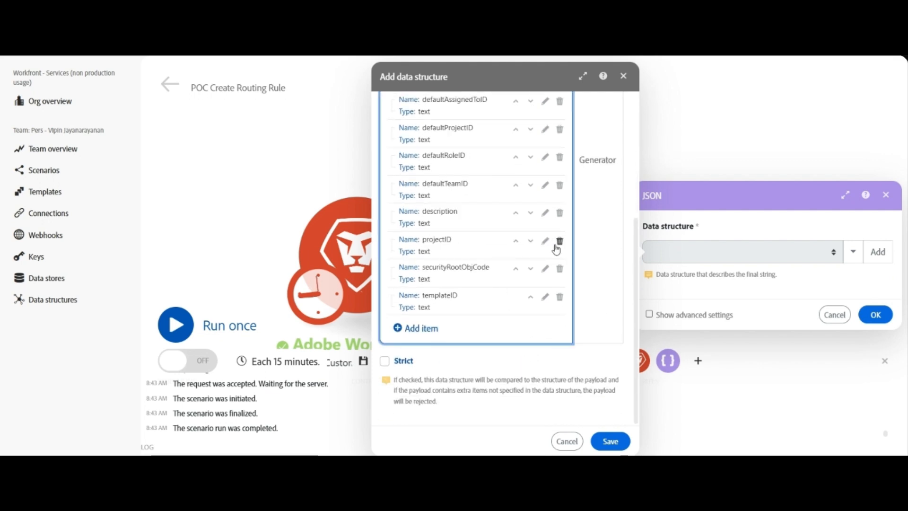
pyautogui.click(559, 272)
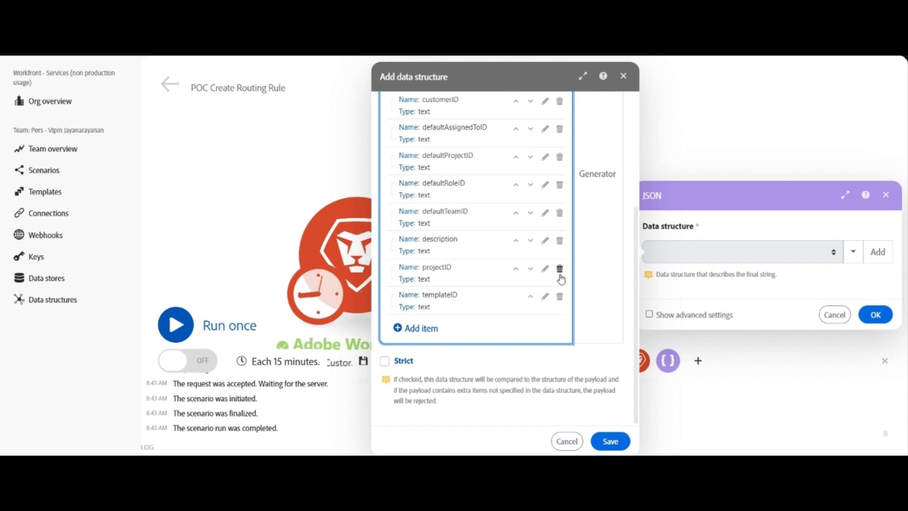
pyautogui.scroll(4, 551, 242)
pyautogui.scroll(-3, 481, 251)
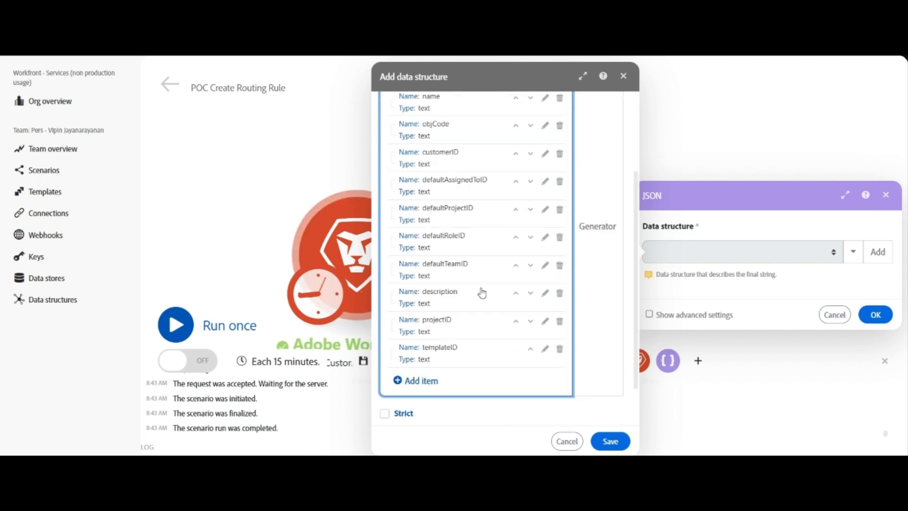
pyautogui.click(610, 441)
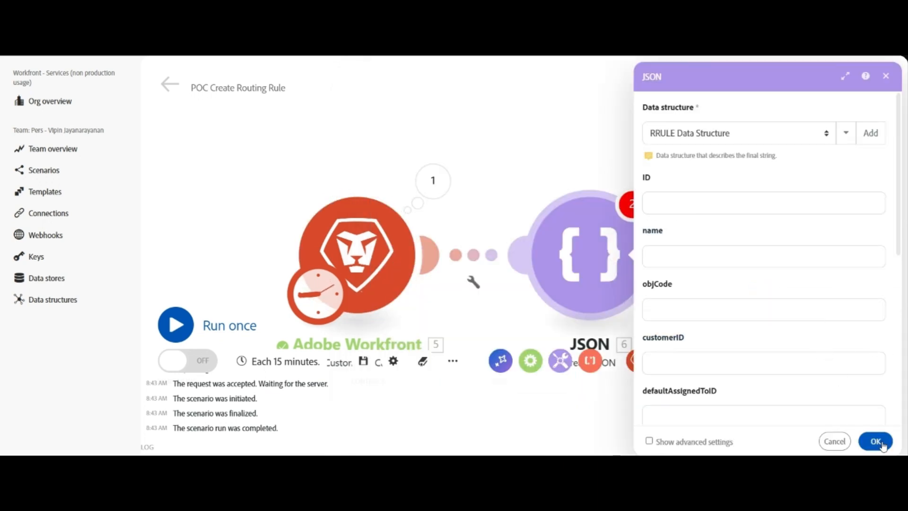
# Confirm the Create JSON module with its fields left empty and save the scenario despite the warning
pyautogui.scroll(-7, 824, 381)
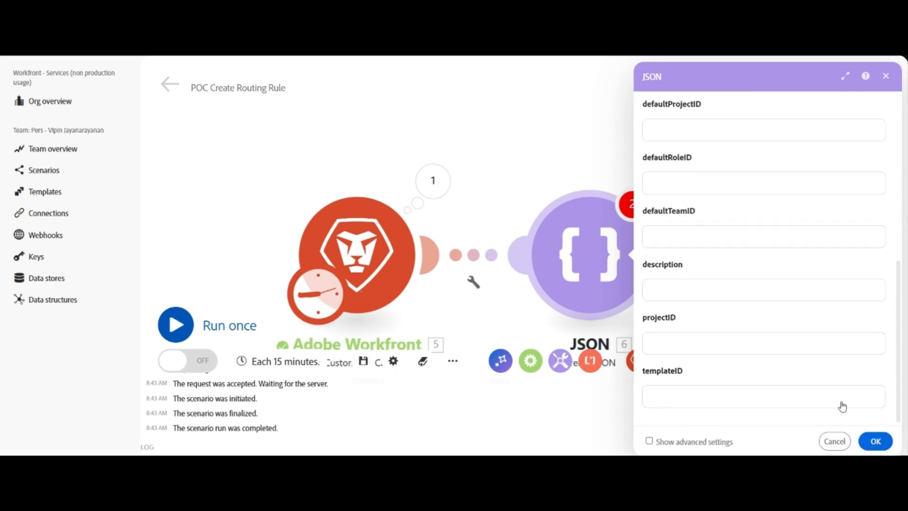
pyautogui.click(884, 445)
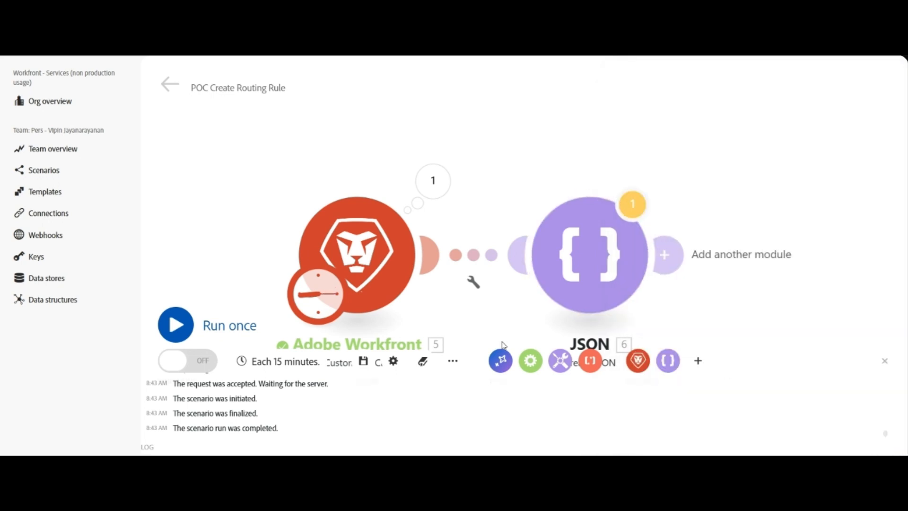
pyautogui.click(363, 362)
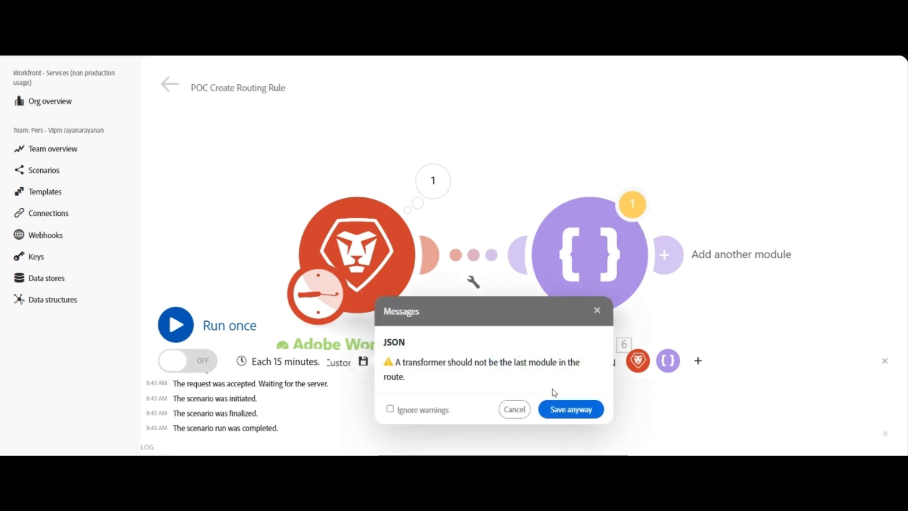
pyautogui.click(573, 412)
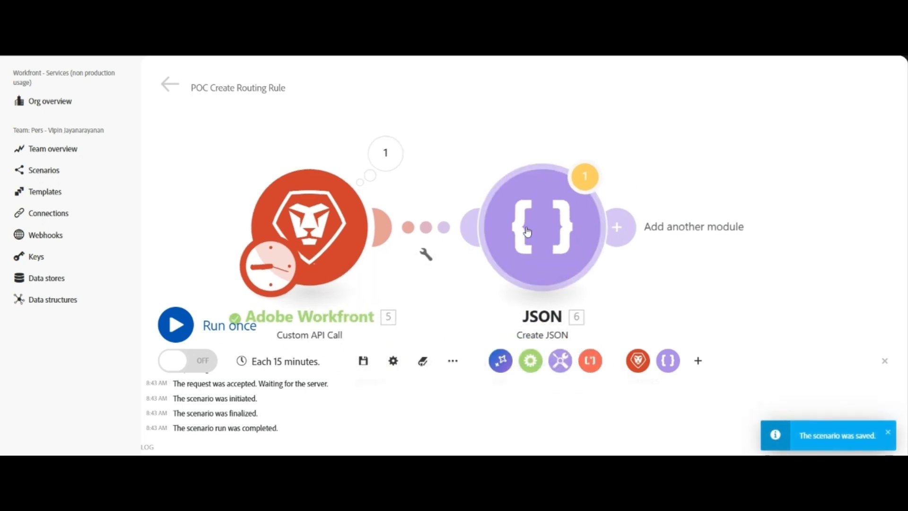
# Examine the field values of the first data record in the Custom API Call module's last output
pyautogui.click(385, 153)
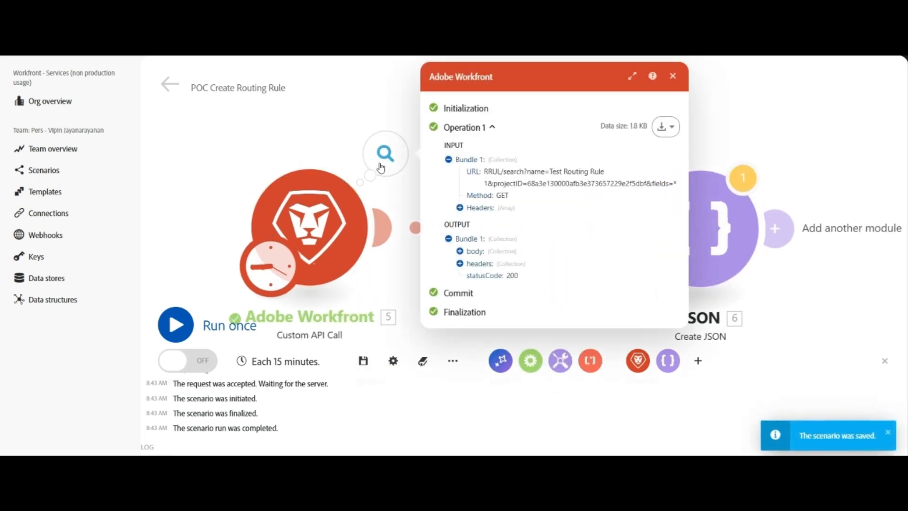
pyautogui.click(459, 251)
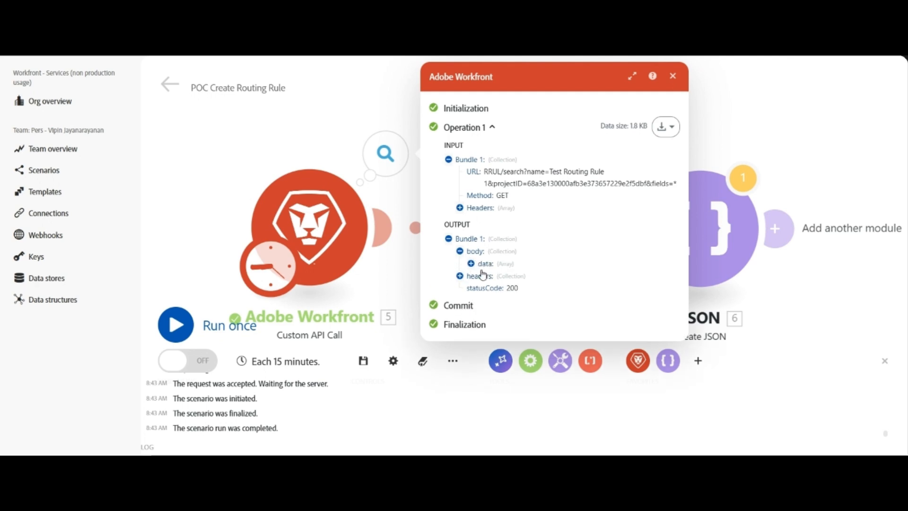
pyautogui.click(471, 264)
pyautogui.click(482, 276)
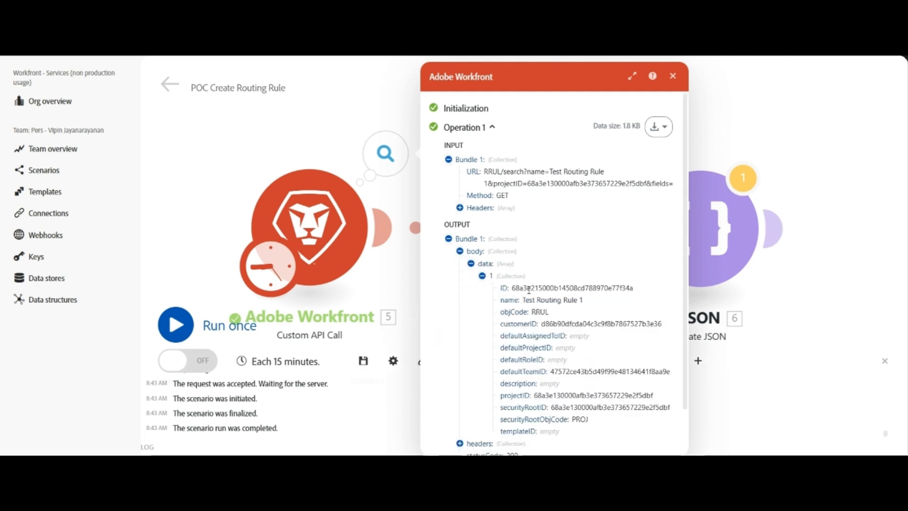
# Copy the record's objCode value RRUL from the API output into the varObjCode line of the Visual Studio Code notes
pyautogui.doubleClick(543, 312)
pyautogui.hotkey('ctrl', 'c')
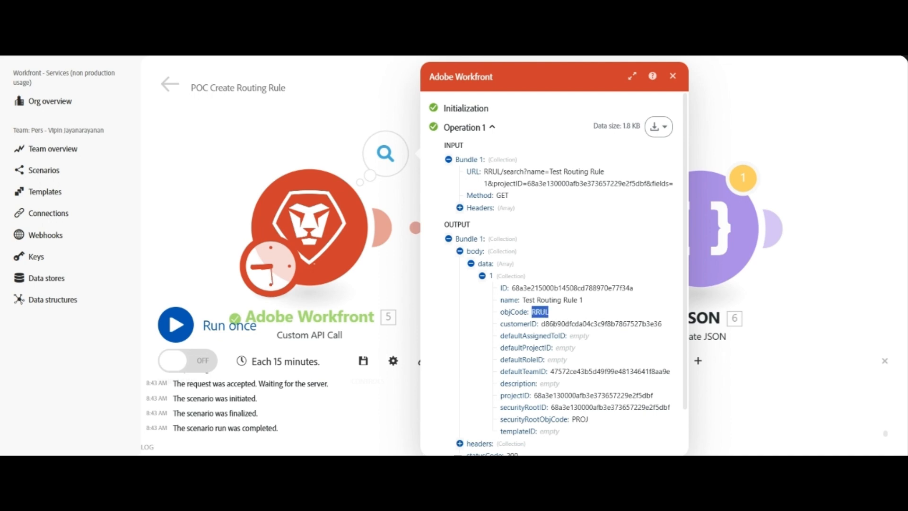
pyautogui.hotkey('alt', 'Tab')
pyautogui.click(309, 69)
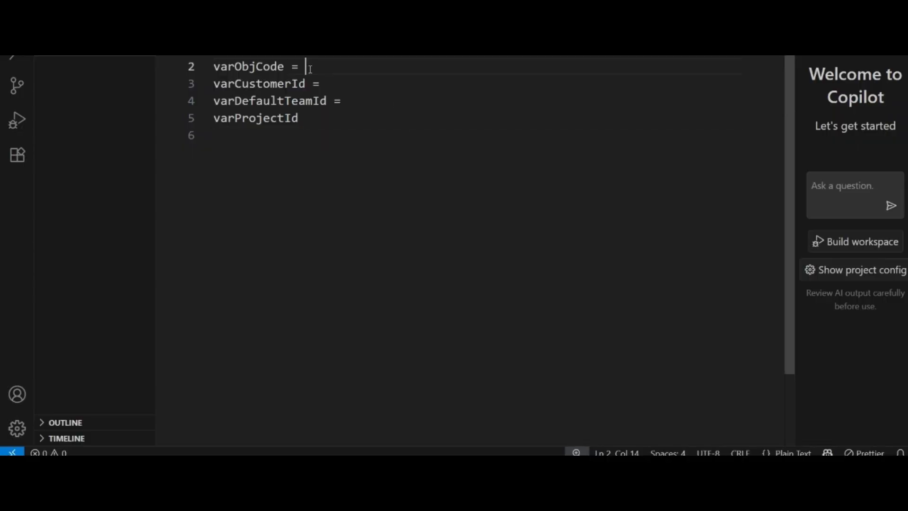
pyautogui.hotkey('ctrl', 'v')
pyautogui.hotkey('alt', 'Tab')
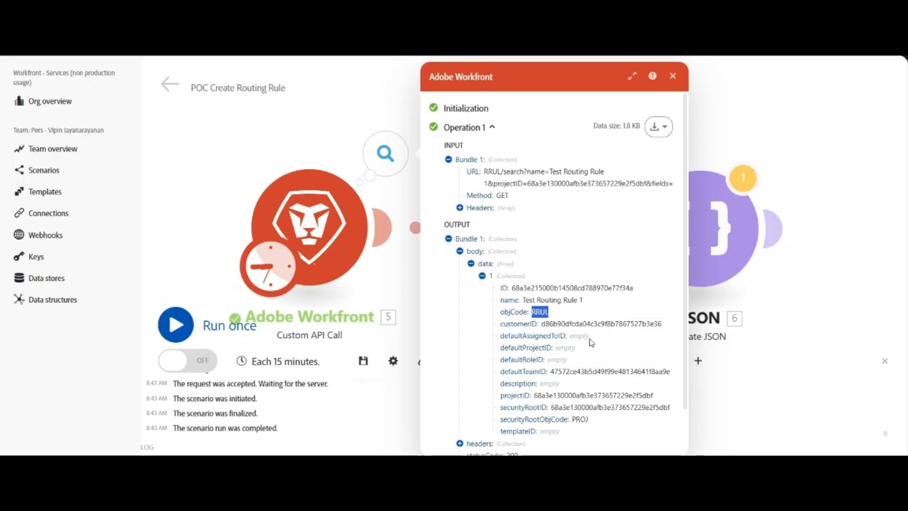
# Copy the record's customerID value from the API output into the varCustomerId line of the Visual Studio Code notes
pyautogui.doubleClick(587, 324)
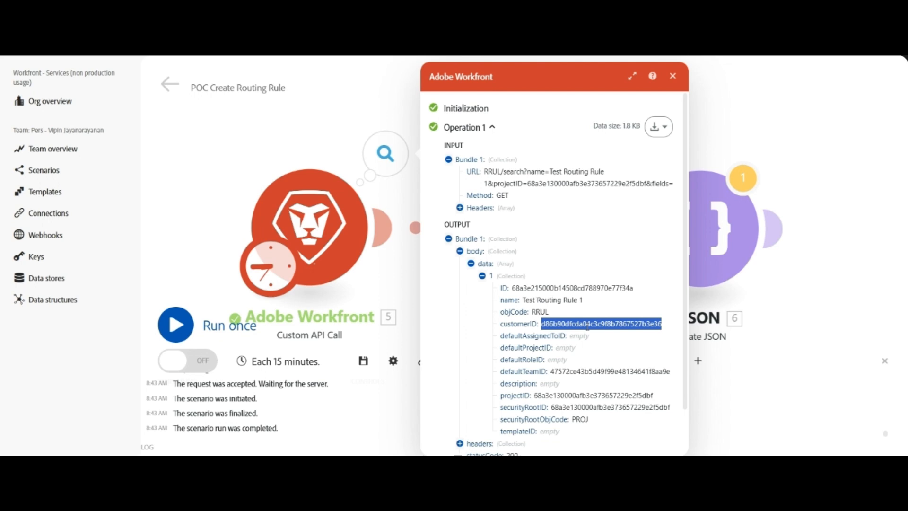
pyautogui.hotkey('ctrl', 'c')
pyautogui.hotkey('alt', 'Tab')
pyautogui.click(337, 85)
pyautogui.hotkey('ctrl', 'v')
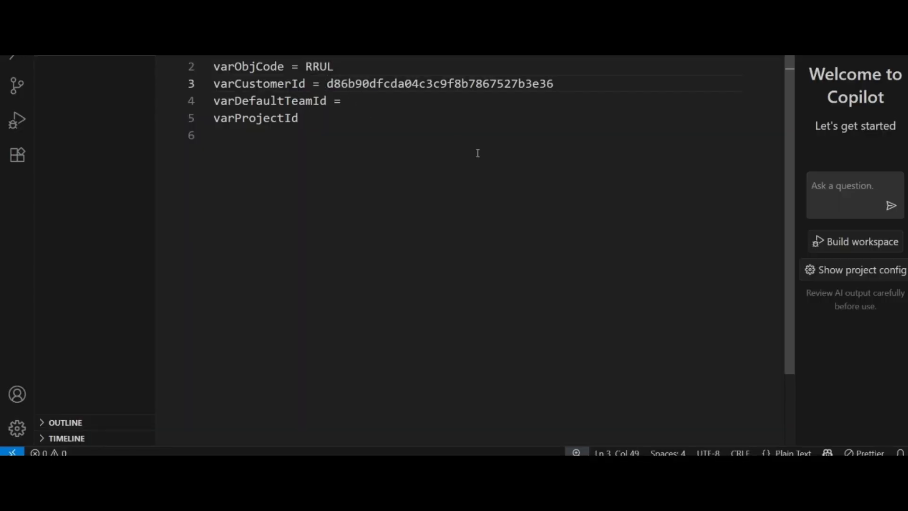
pyautogui.hotkey('alt', 'Tab')
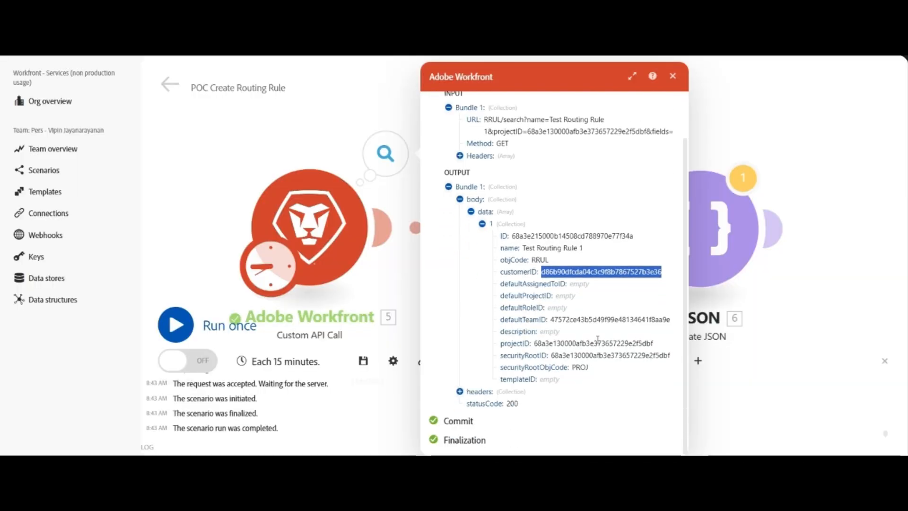
# Copy the defaultTeamID value from the API output into the varDefaultTeamId line of the Visual Studio Code notes
pyautogui.doubleClick(599, 320)
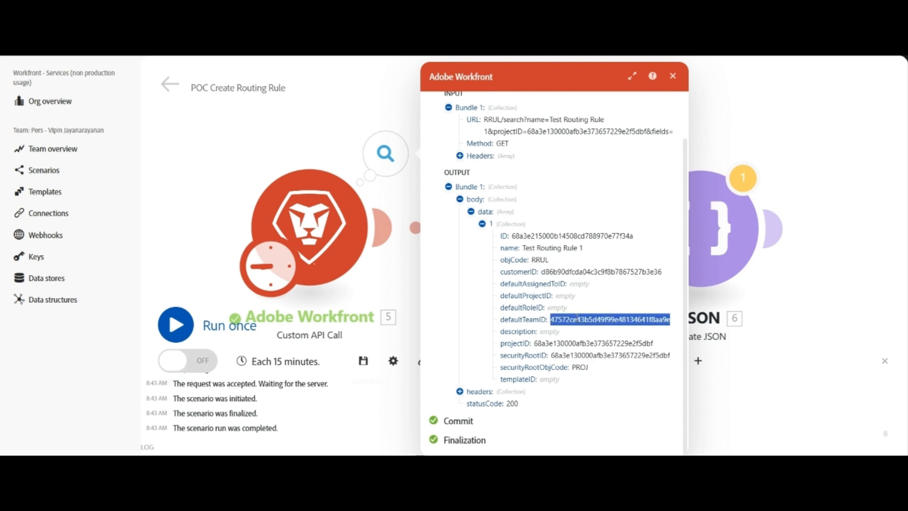
pyautogui.hotkey('ctrl', 'c')
pyautogui.hotkey('alt', 'Tab')
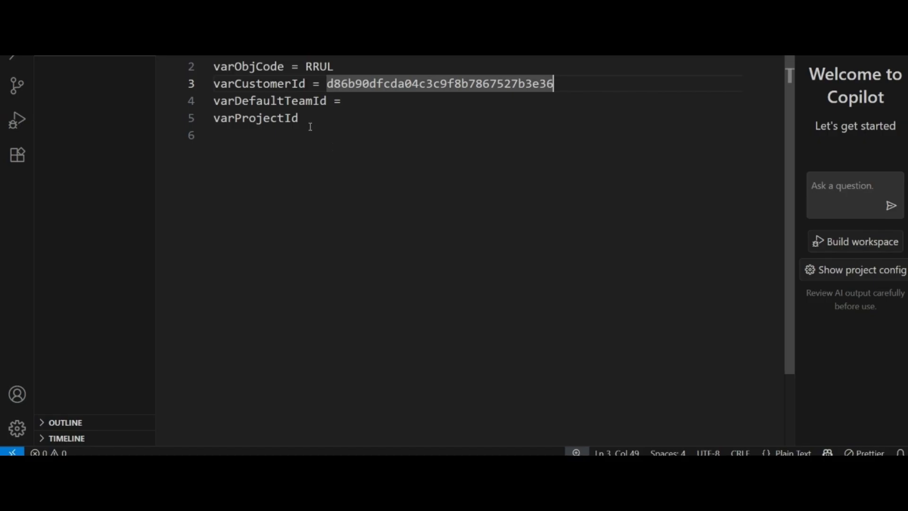
pyautogui.click(351, 100)
pyautogui.hotkey('ctrl', 'v')
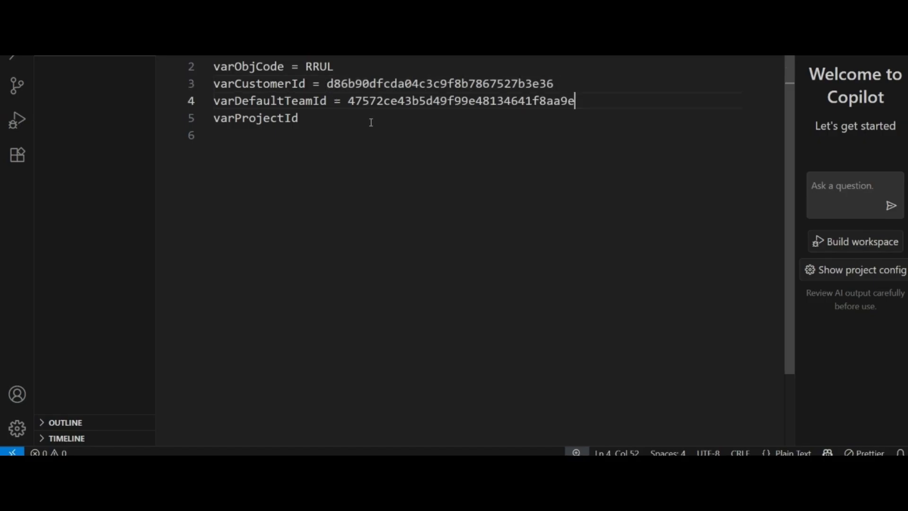
# Fill the varProjectId line of the notes with the ID of the Workfront project Create Routing Rule POC Test 2
pyautogui.click(329, 126)
pyautogui.hotkey('alt', 'Tab')
pyautogui.hotkey('ctrl', 'Tab')
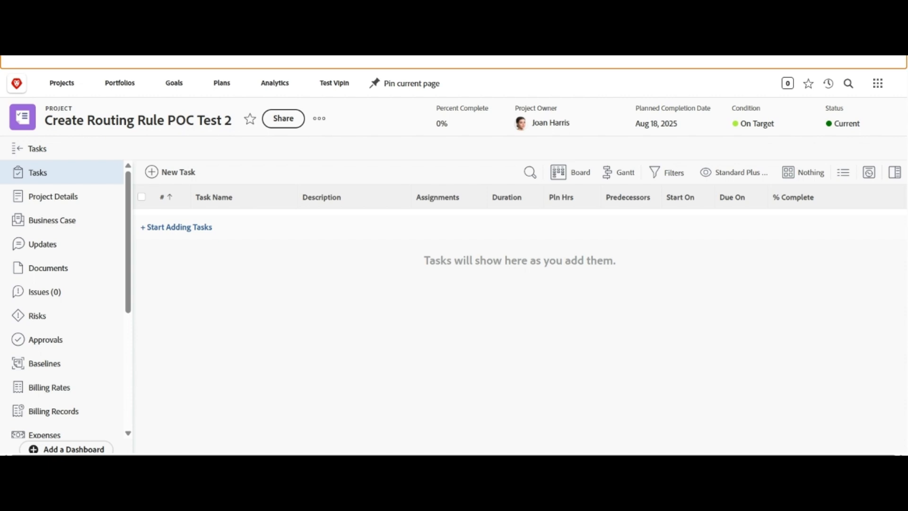
pyautogui.hotkey('ctrl', 'shift', 'Tab')
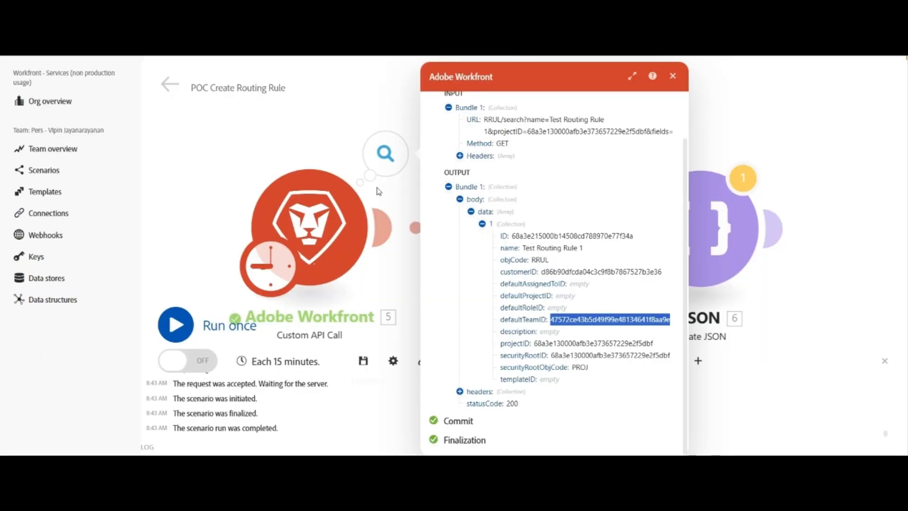
pyautogui.click(576, 468)
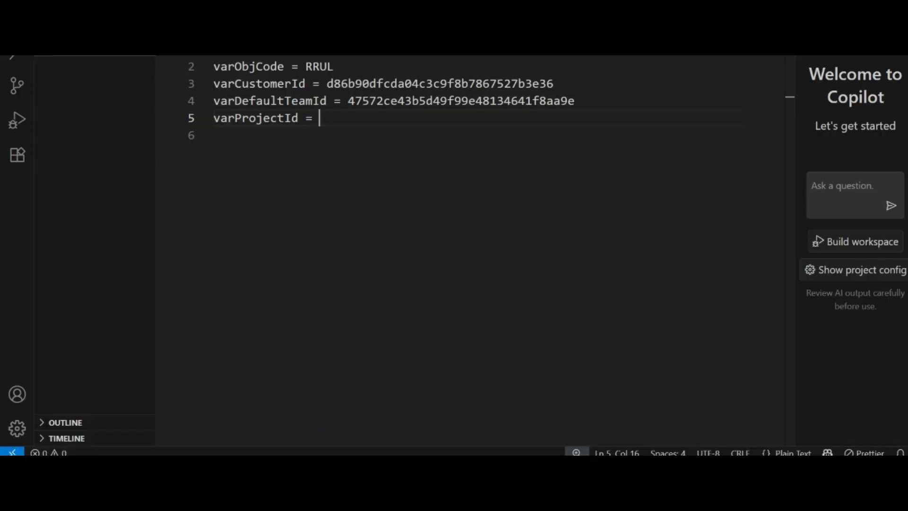
pyautogui.hotkey('ctrl', 'v')
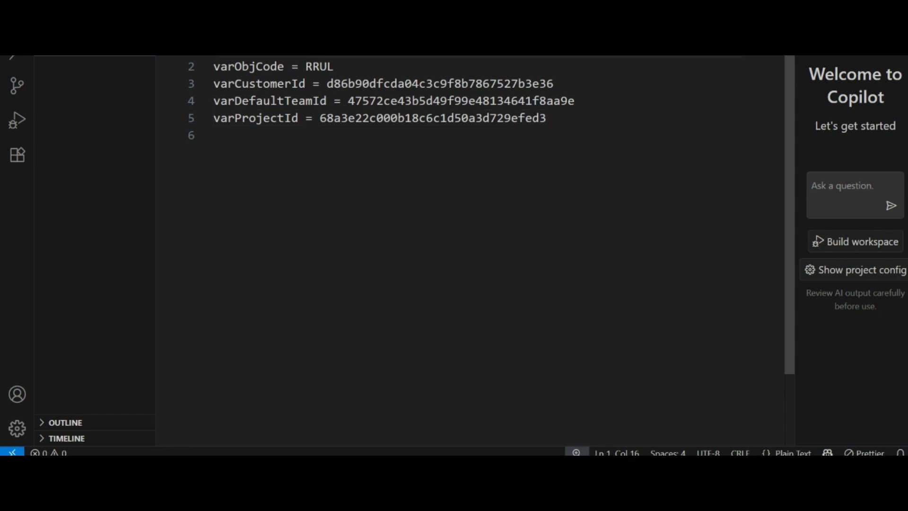
# Enter Test Routing Rule Via Fusion as the varRruleName value in the notes and return to the Fusion scenario
pyautogui.write('Test RouRule')
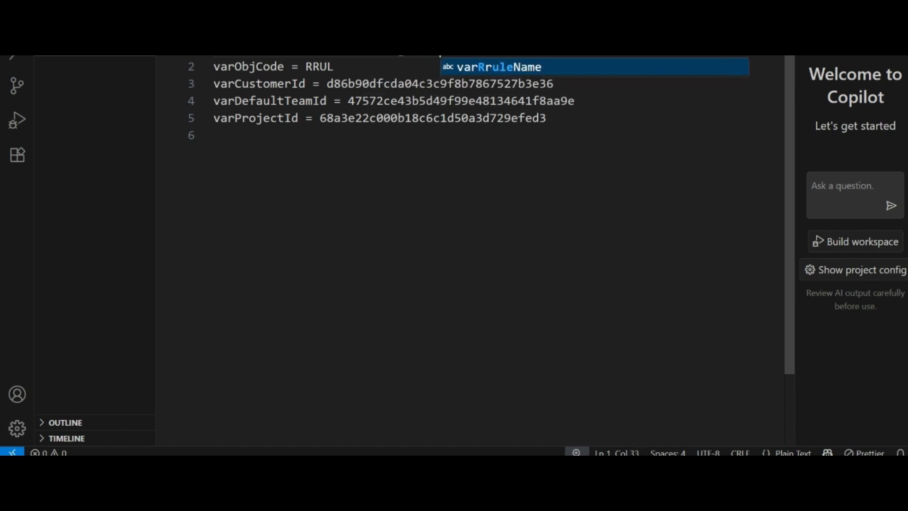
pyautogui.write(' via A')
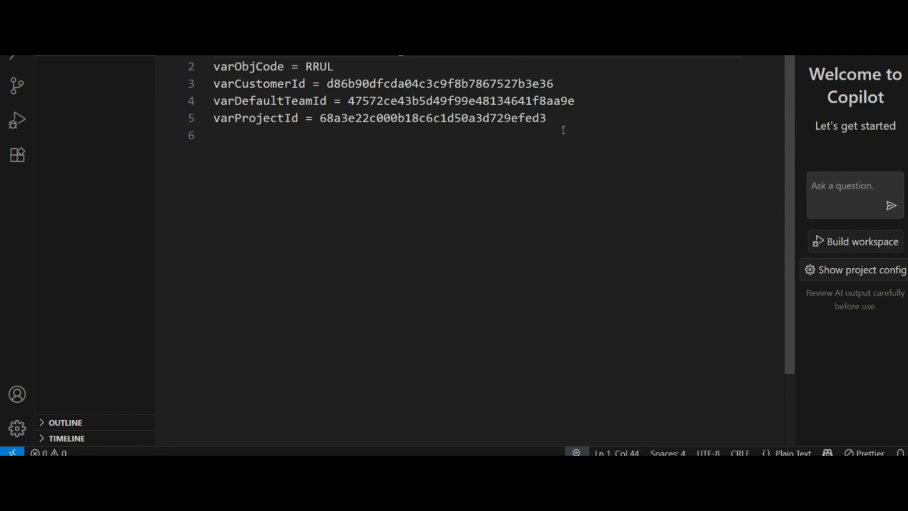
pyautogui.hotkey('ctrl', 'a')
pyautogui.hotkey('alt', 'Tab')
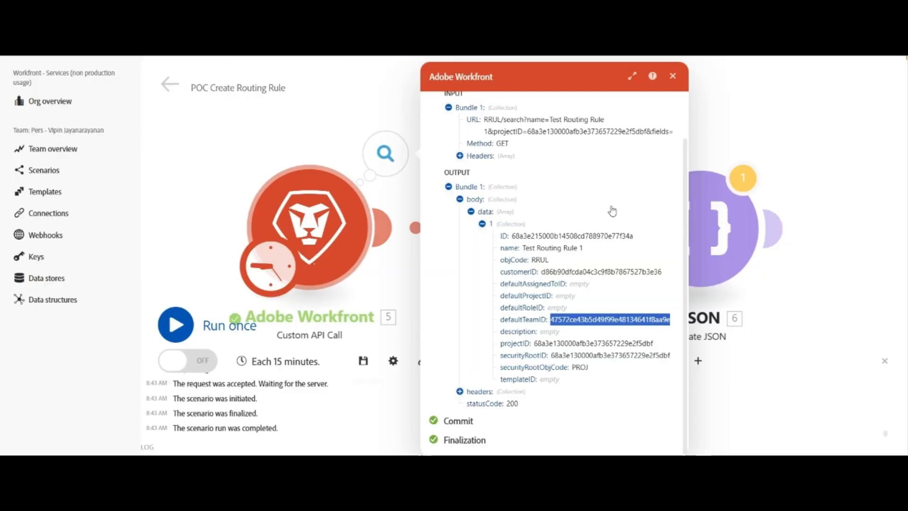
pyautogui.hotkey('alt', 'Tab')
pyautogui.hotkey('alt', 'Tab')
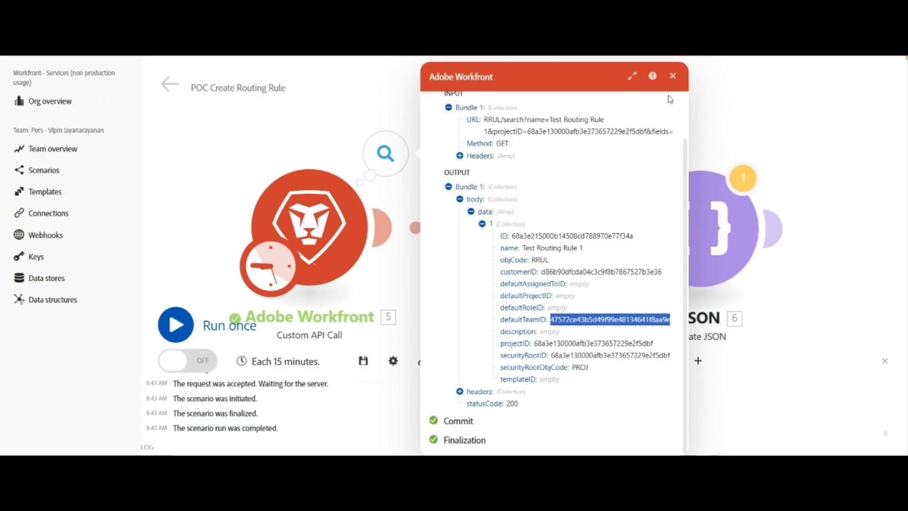
# Close the module output and insert a Tools Set multiple variables module between the Custom API Call and Create JSON modules
pyautogui.click(673, 76)
pyautogui.click(487, 227)
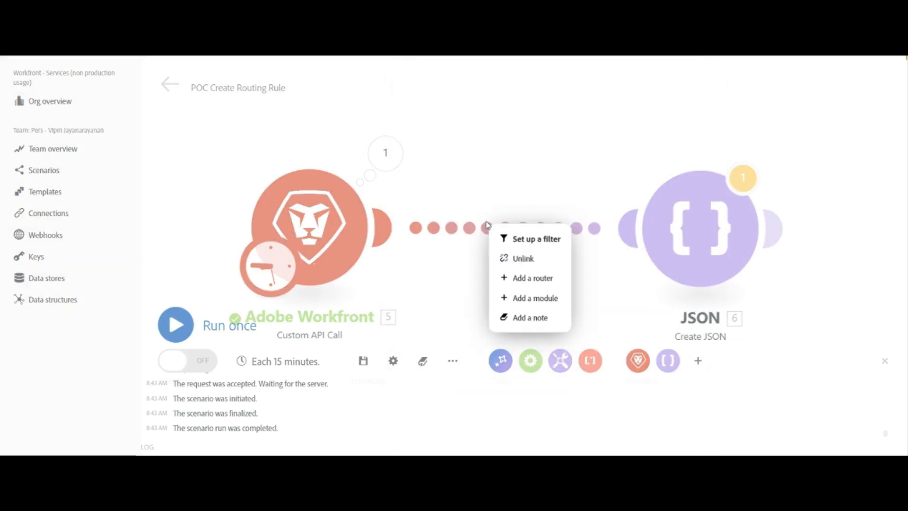
pyautogui.click(548, 298)
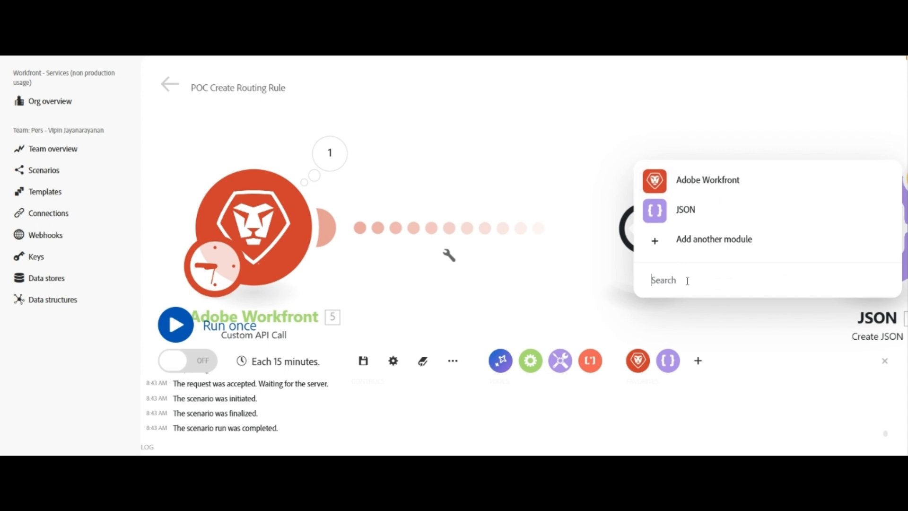
pyautogui.click(687, 281)
pyautogui.write('tool')
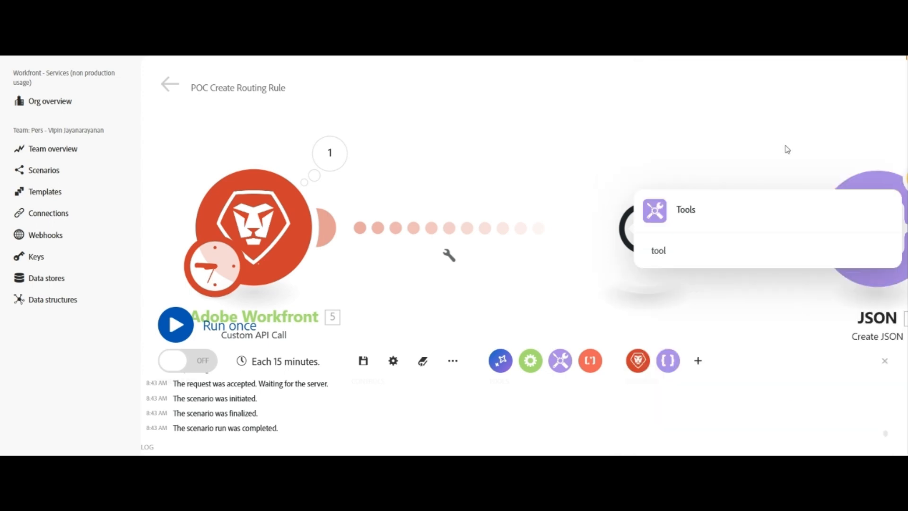
pyautogui.click(705, 217)
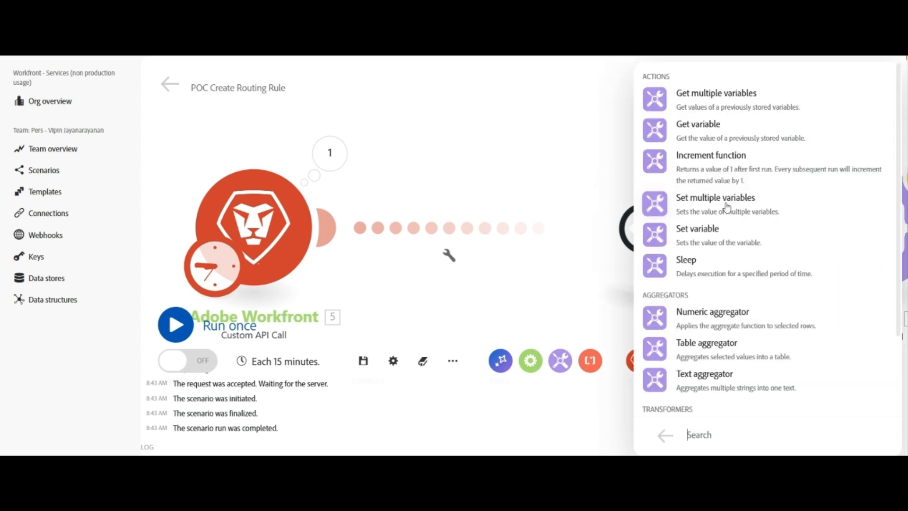
pyautogui.click(723, 218)
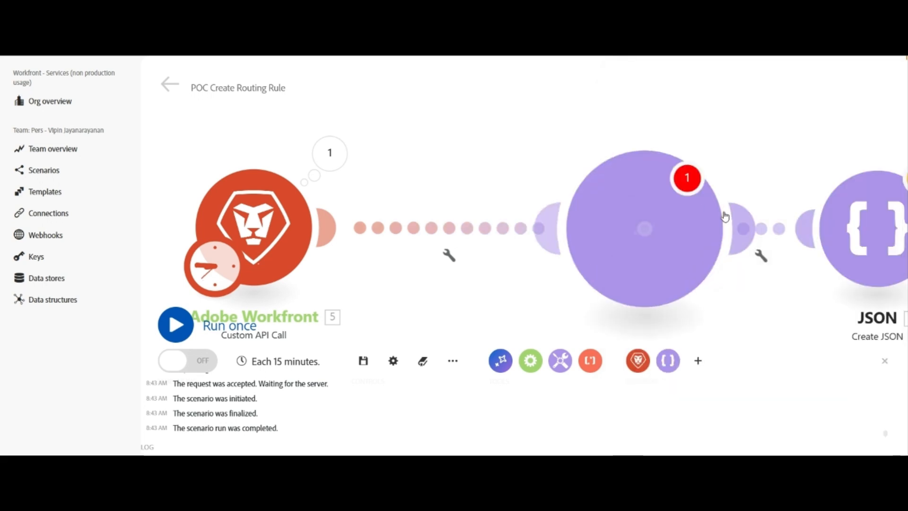
# Define varRruleName, varObjCode, varCustomerId, varDefaultTeamId and varProjectId with their noted values in the Set multiple variables module and confirm it
pyautogui.click(696, 209)
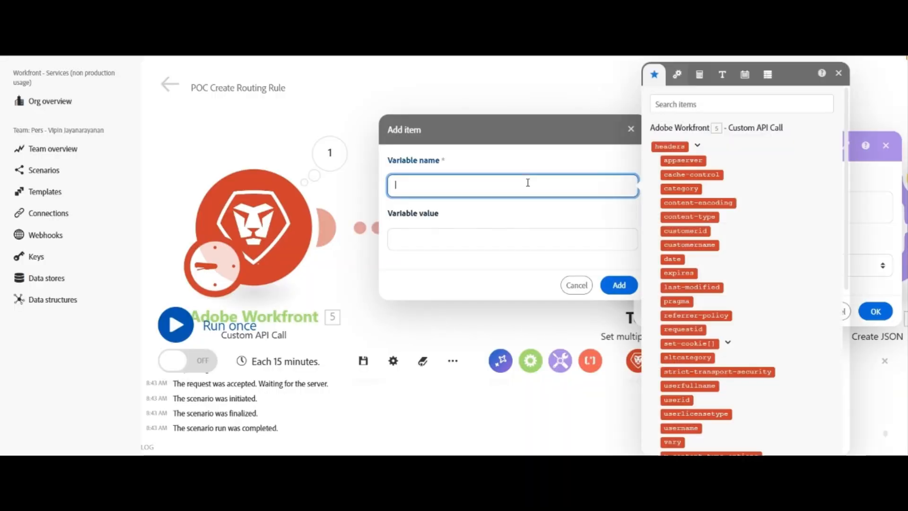
pyautogui.hotkey('ctrl', 'v')
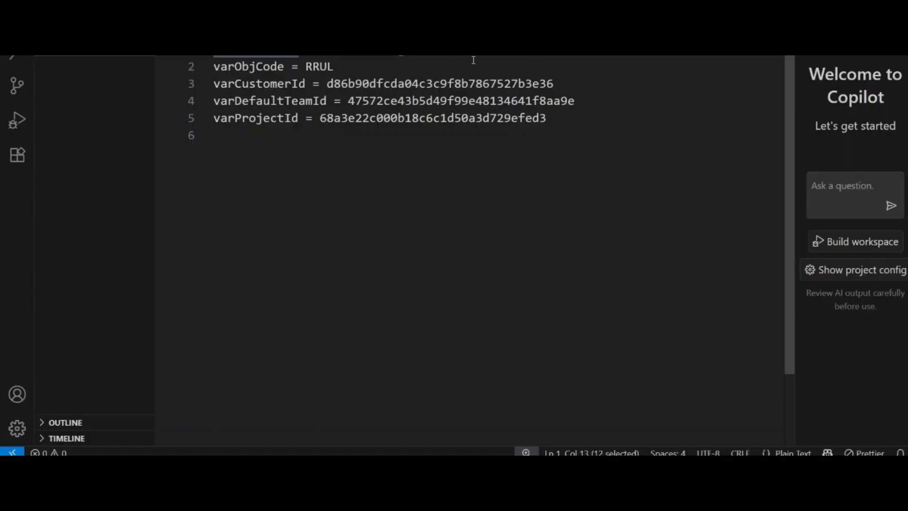
pyautogui.moveTo(522, 53); pyautogui.dragTo(319, 53)
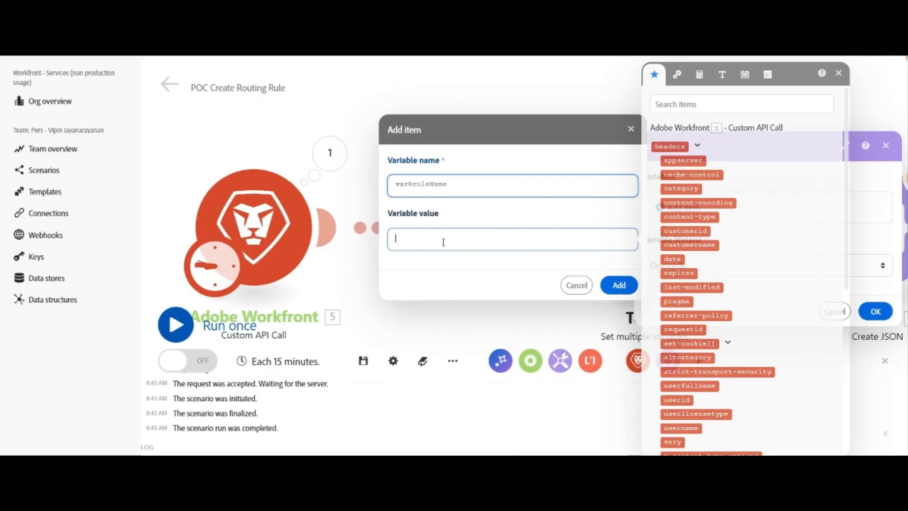
pyautogui.click(450, 240)
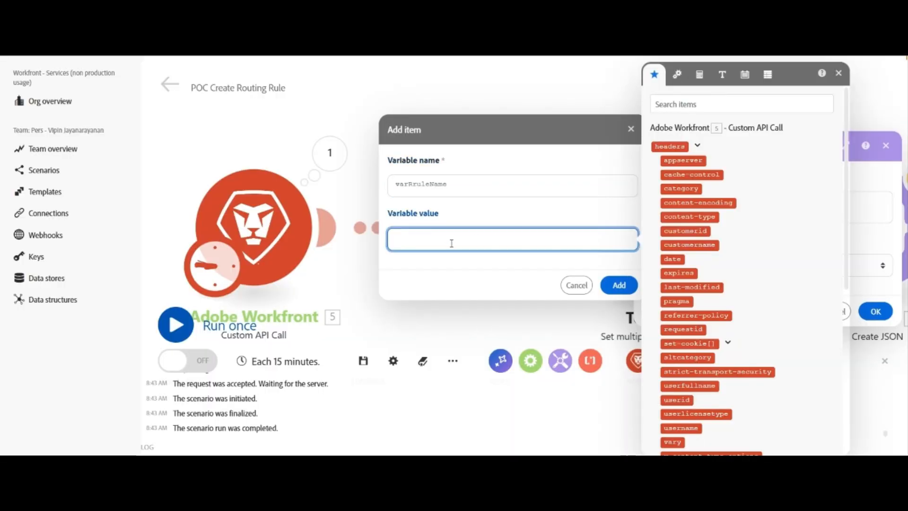
pyautogui.hotkey('ctrl', 'v')
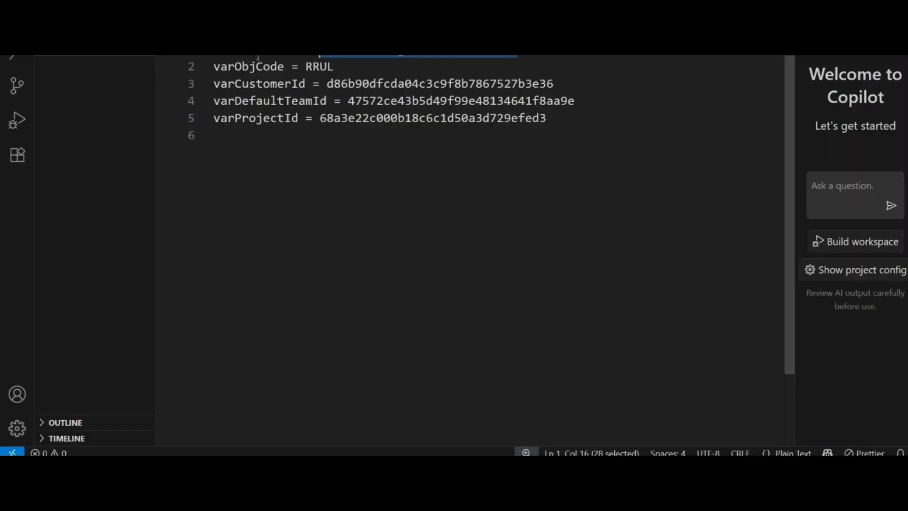
pyautogui.doubleClick(241, 66)
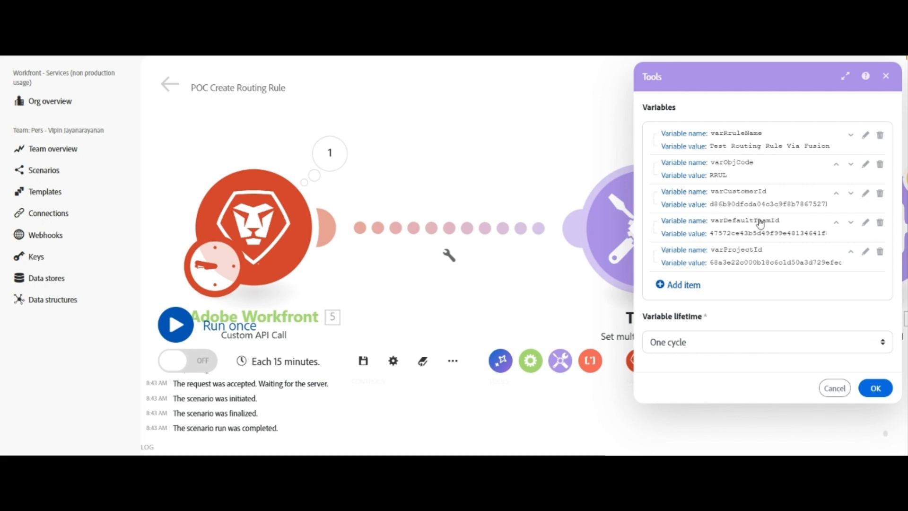
pyautogui.click(875, 388)
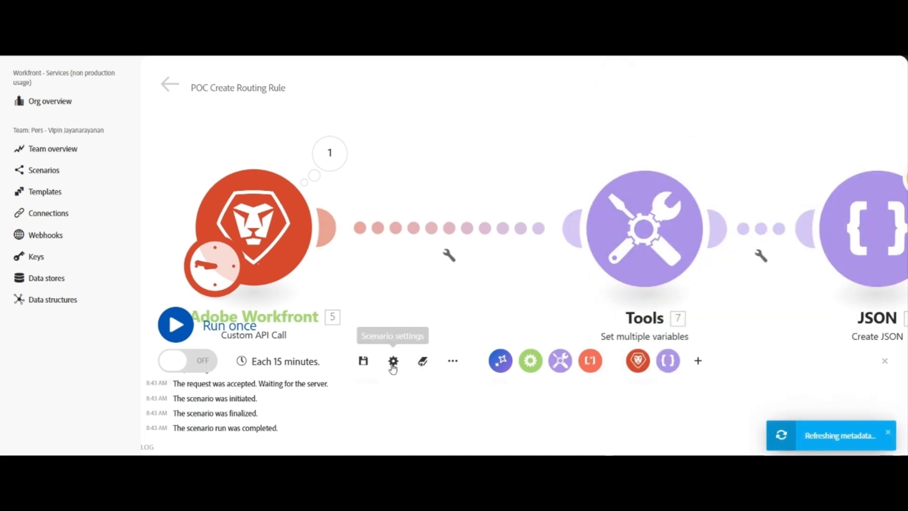
# Disconnect the Custom API Call module from the Set multiple variables module by inserting a router between them and deleting it
pyautogui.rightClick(275, 225)
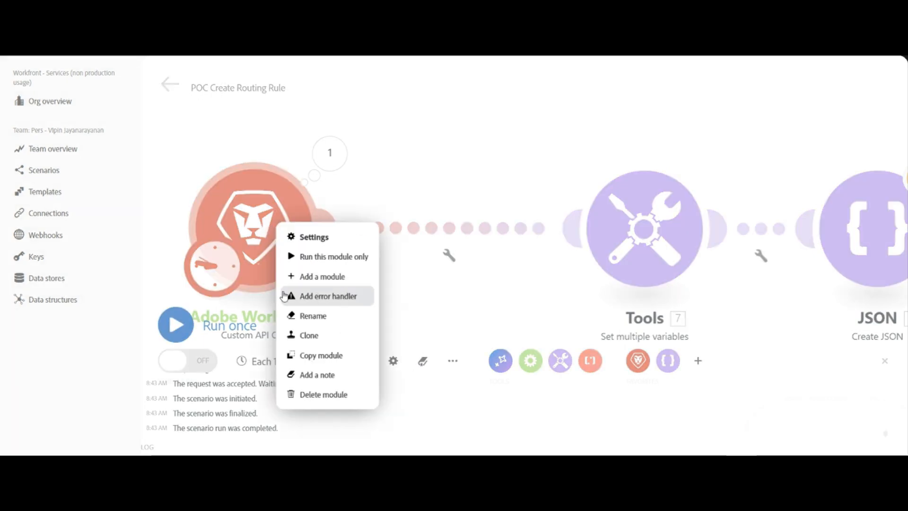
pyautogui.rightClick(459, 233)
pyautogui.click(420, 283)
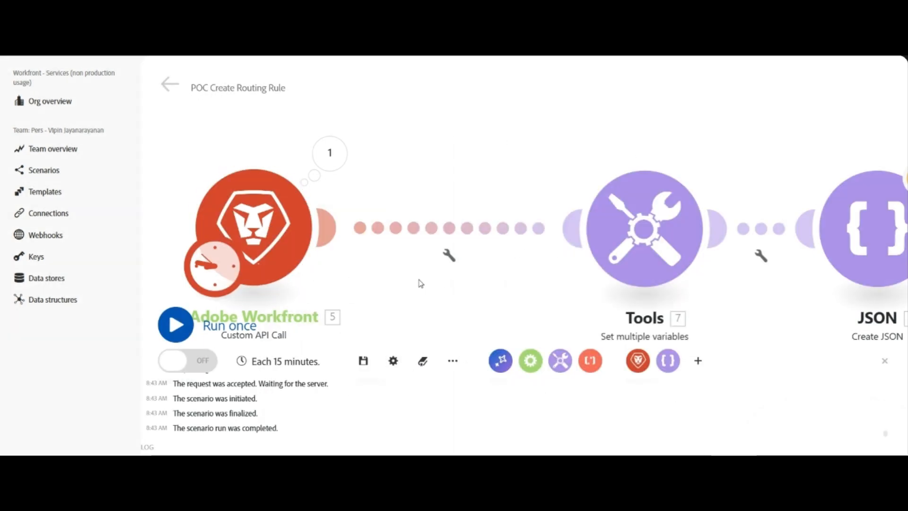
pyautogui.rightClick(427, 229)
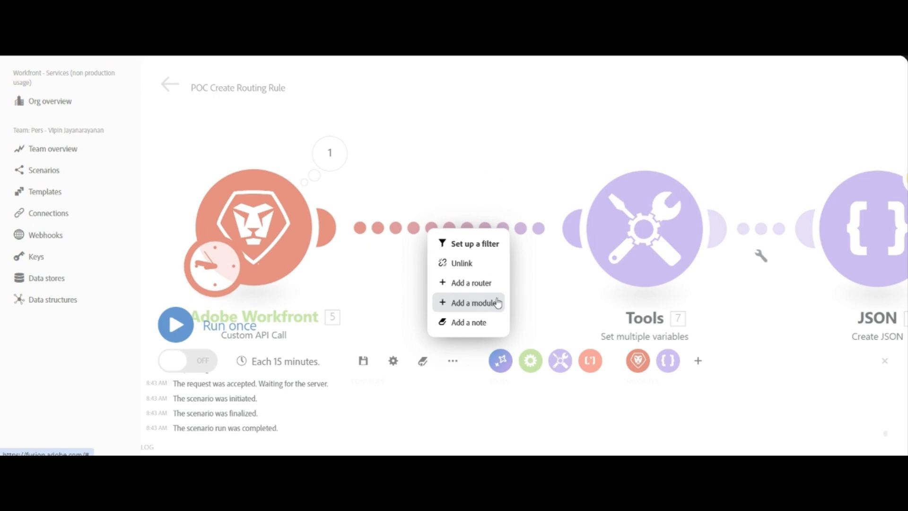
pyautogui.click(468, 282)
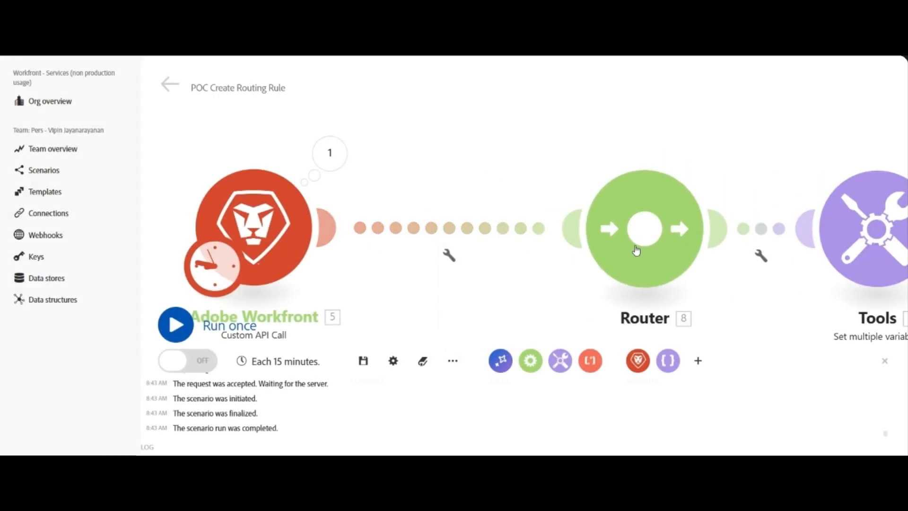
pyautogui.click(643, 230)
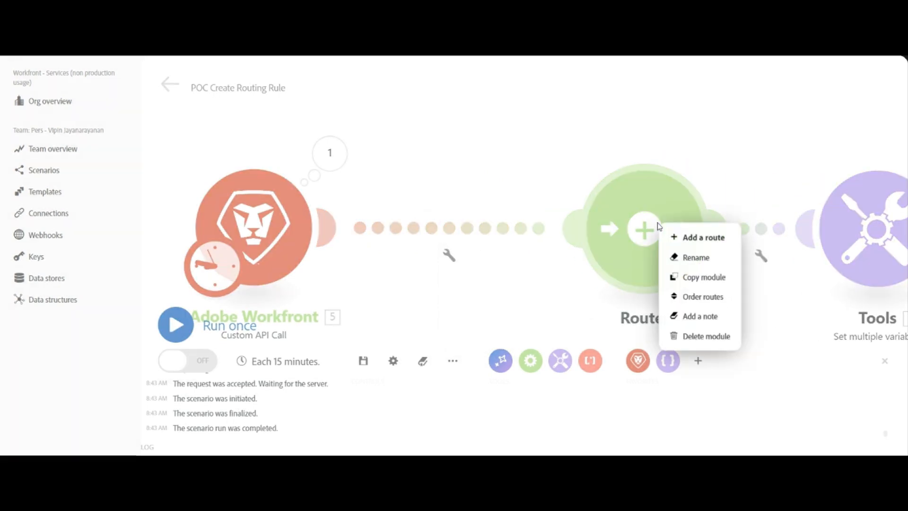
pyautogui.click(695, 336)
# Make the Set multiple variables module the scenario's starting module and reposition it
pyautogui.moveTo(219, 265); pyautogui.dragTo(846, 258)
pyautogui.moveTo(873, 219); pyautogui.dragTo(859, 225)
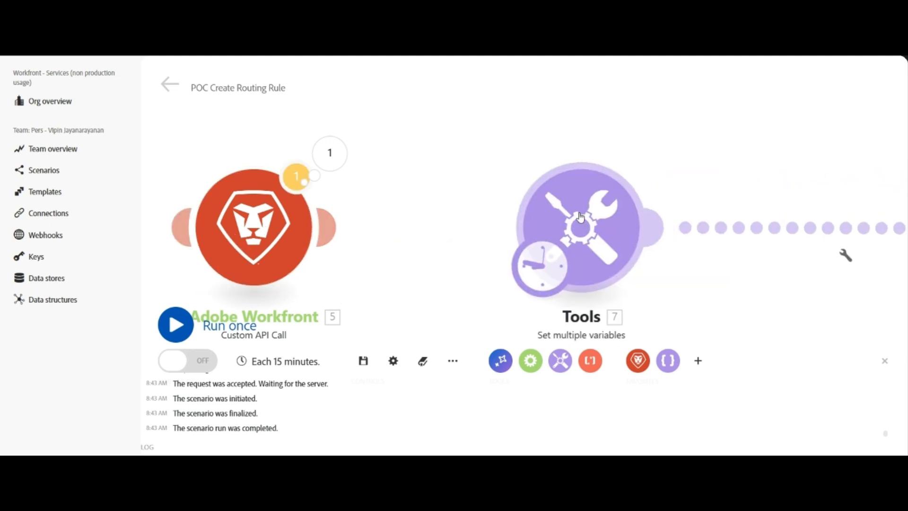
# Delete the disconnected Adobe Workfront Custom API Call module and auto-align the remaining modules
pyautogui.rightClick(276, 232)
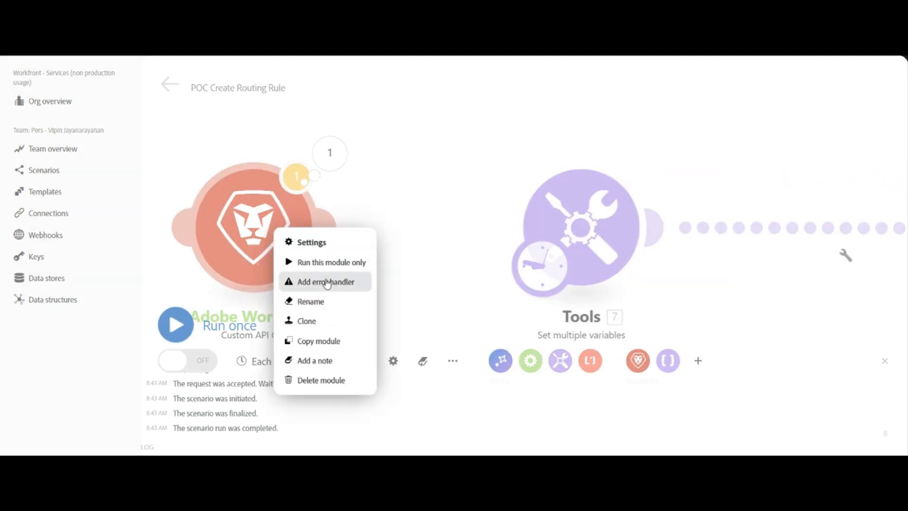
pyautogui.click(297, 390)
pyautogui.click(453, 362)
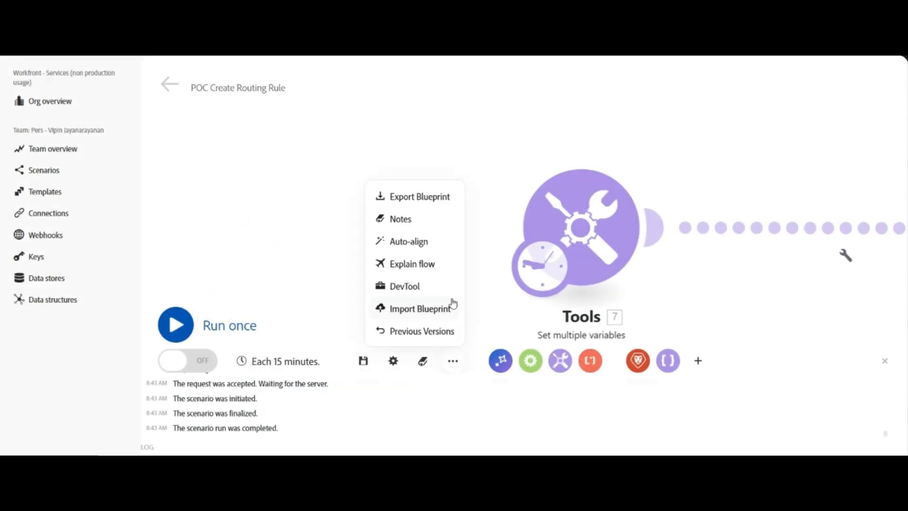
pyautogui.click(426, 243)
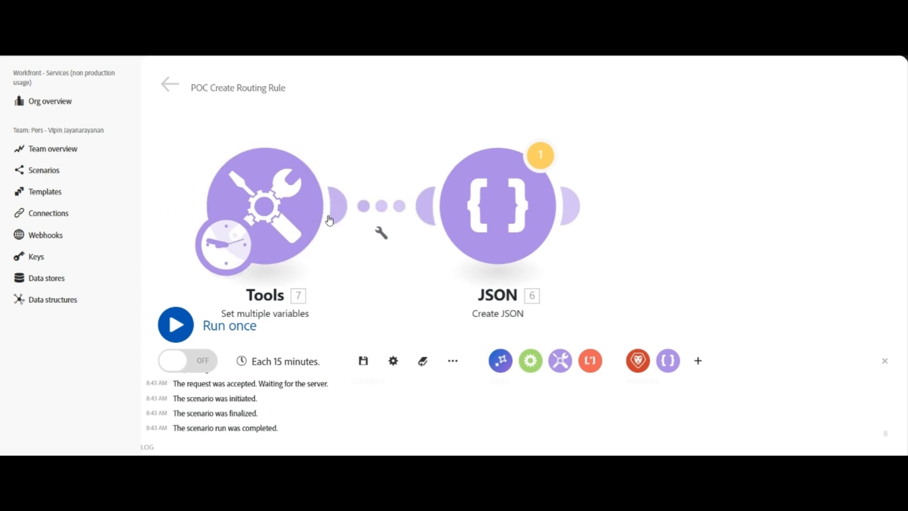
# In the Create JSON module, map name to varRruleName, objCode to varObjCode and customerID to varCustomerId
pyautogui.click(493, 214)
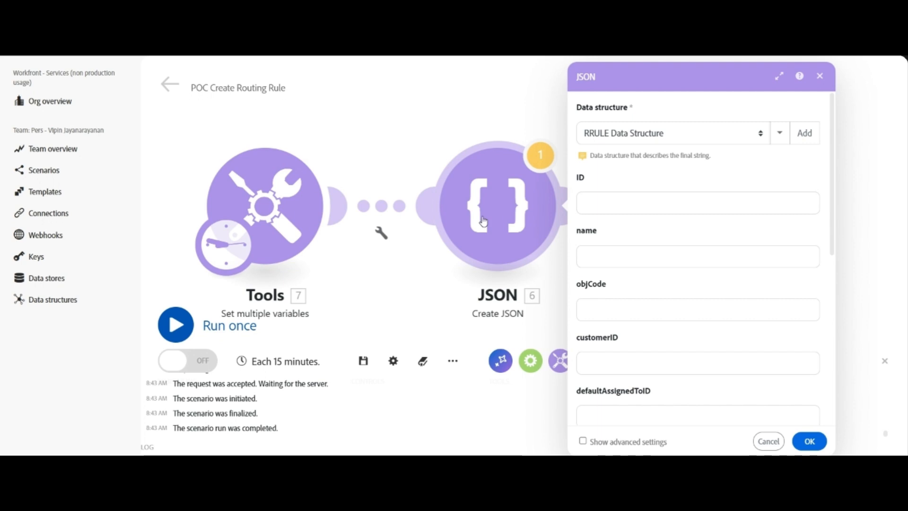
pyautogui.click(624, 256)
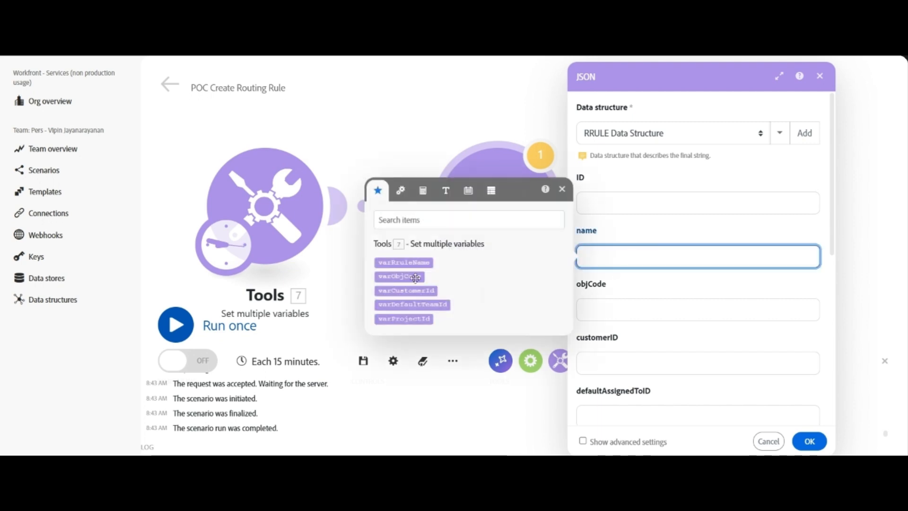
pyautogui.click(403, 262)
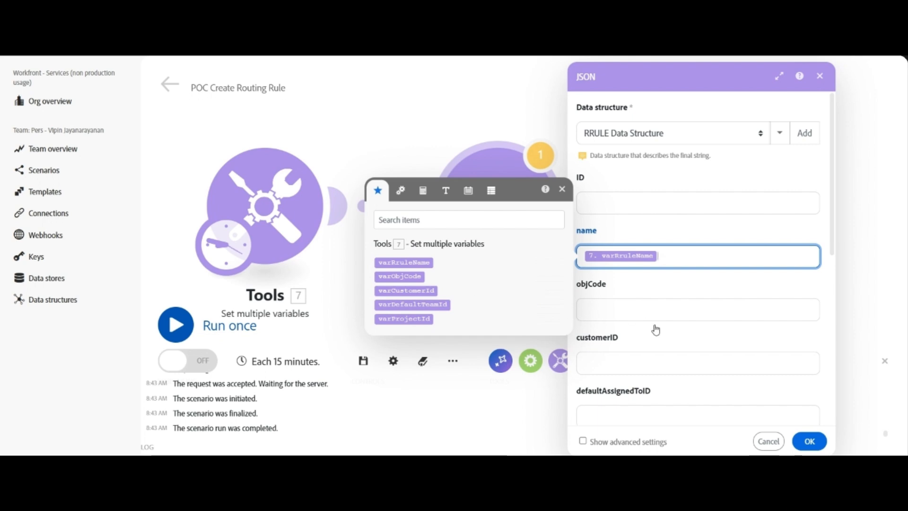
pyautogui.click(638, 309)
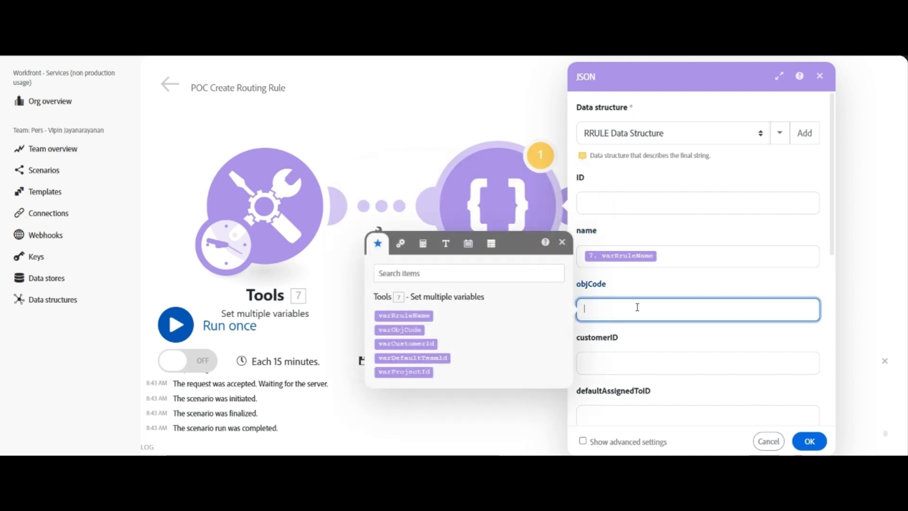
pyautogui.click(414, 330)
pyautogui.click(596, 362)
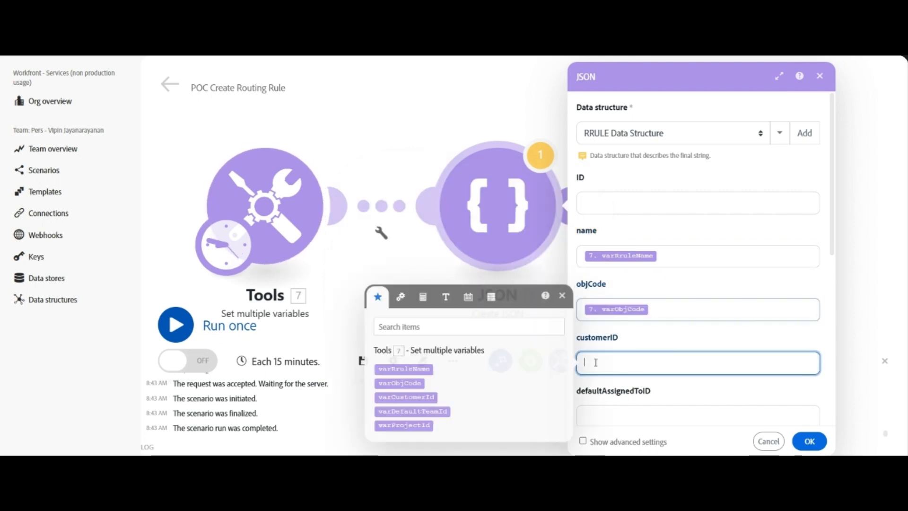
pyautogui.click(399, 397)
# Map defaultTeamID to varDefaultTeamId and projectID to varProjectId in the Create JSON module, and confirm its settings
pyautogui.scroll(-3, 643, 324)
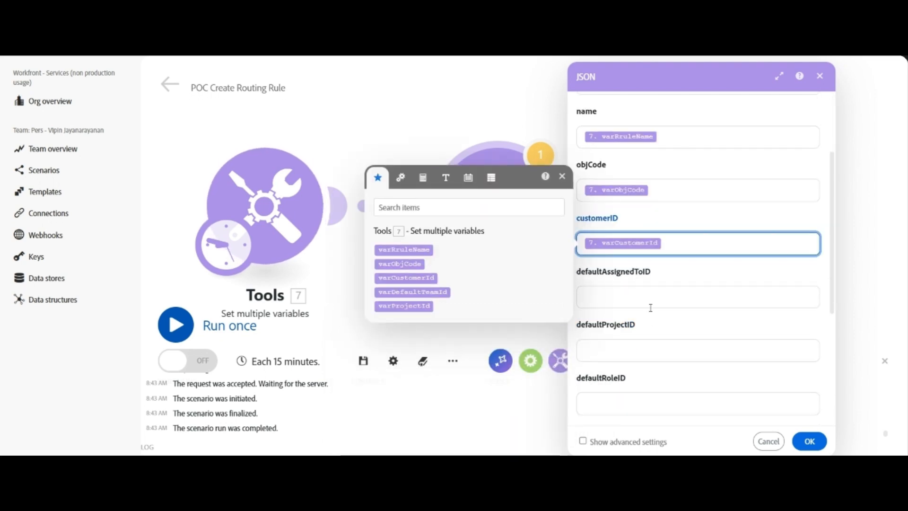
pyautogui.scroll(-1, 648, 322)
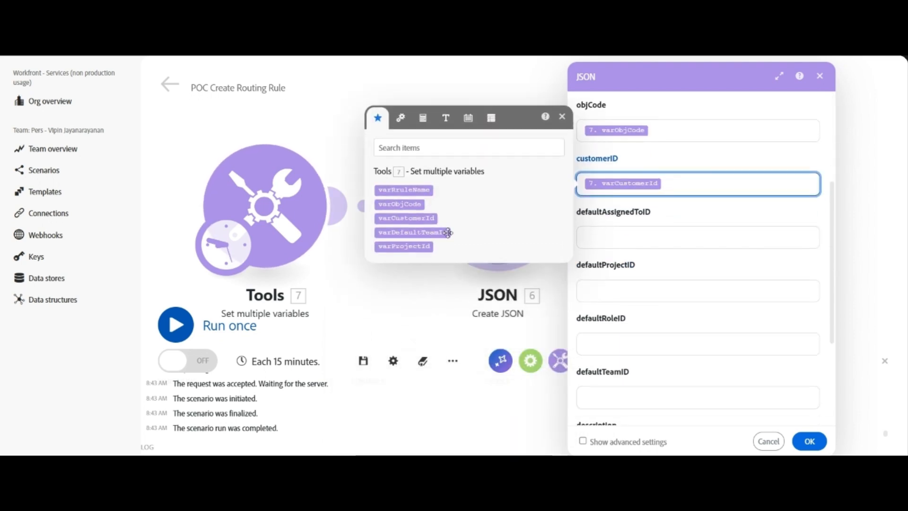
pyautogui.click(634, 397)
pyautogui.click(435, 427)
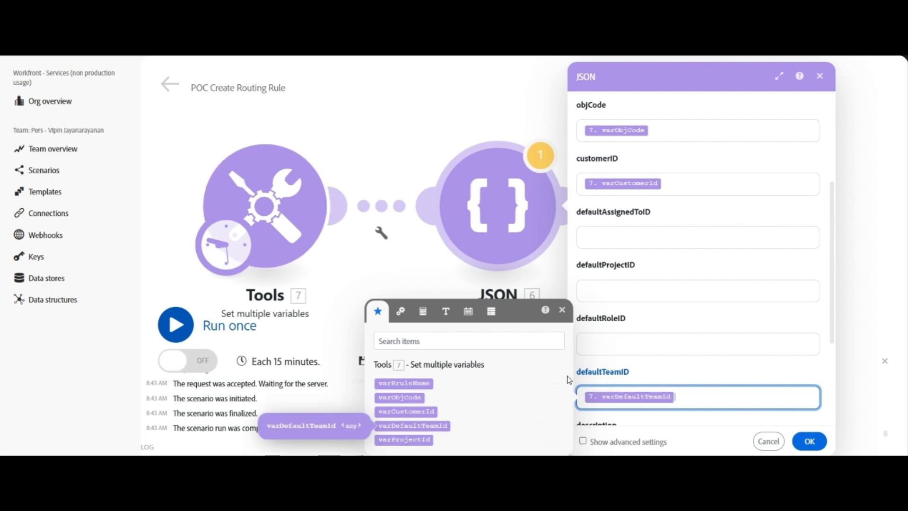
pyautogui.scroll(-3, 634, 331)
pyautogui.click(593, 336)
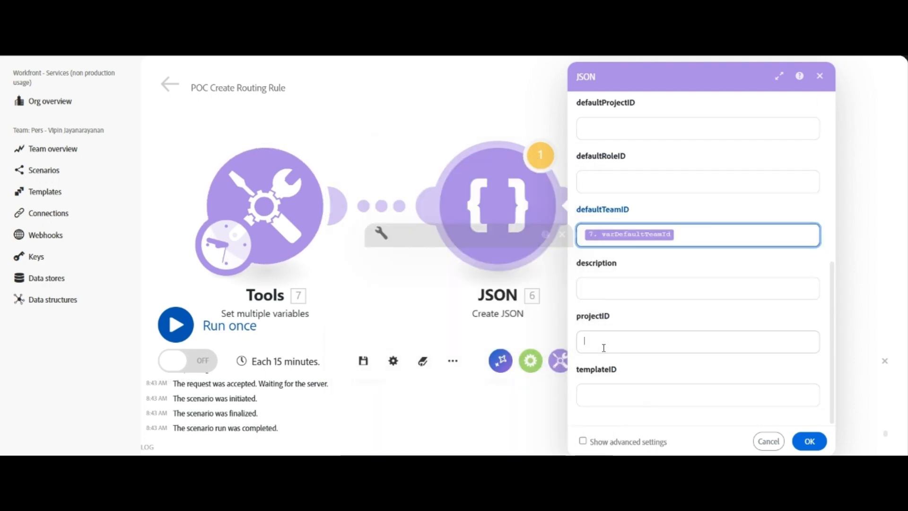
pyautogui.click(403, 404)
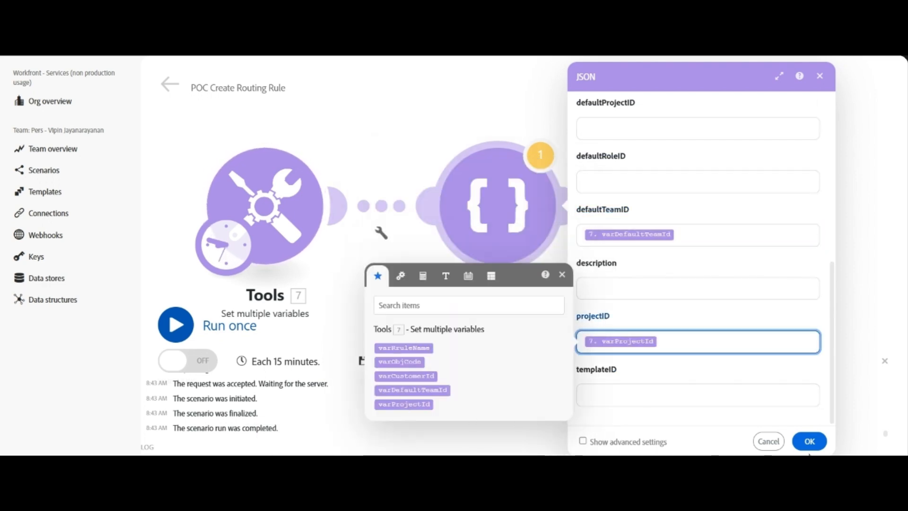
pyautogui.click(810, 441)
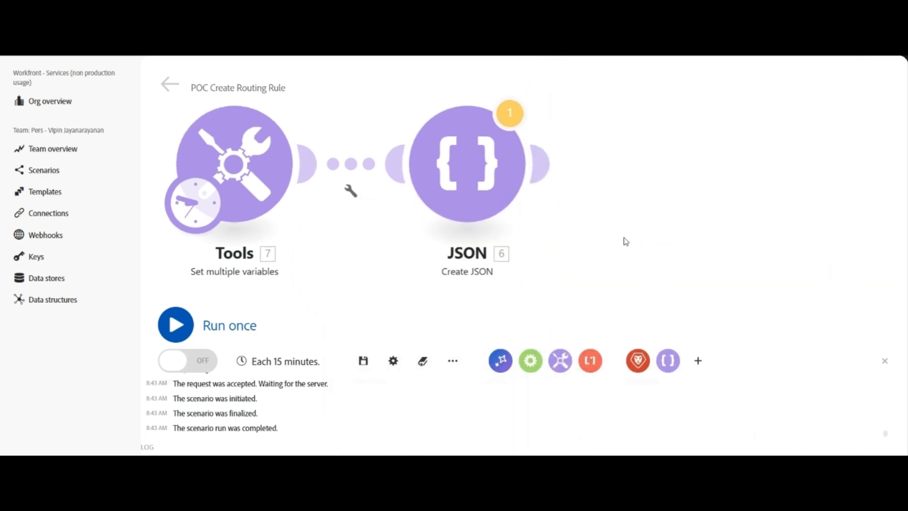
# Add an Adobe Workfront Custom API Call module after the Create JSON module
pyautogui.click(482, 178)
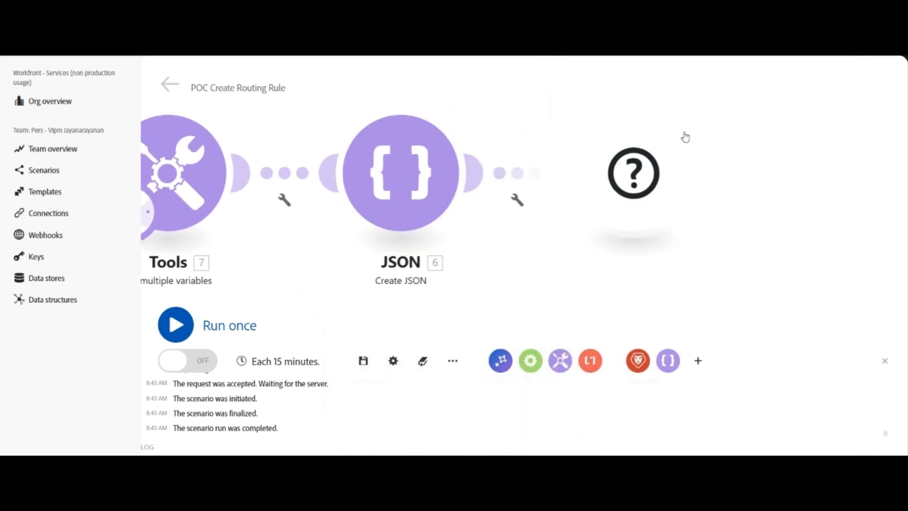
pyautogui.click(721, 126)
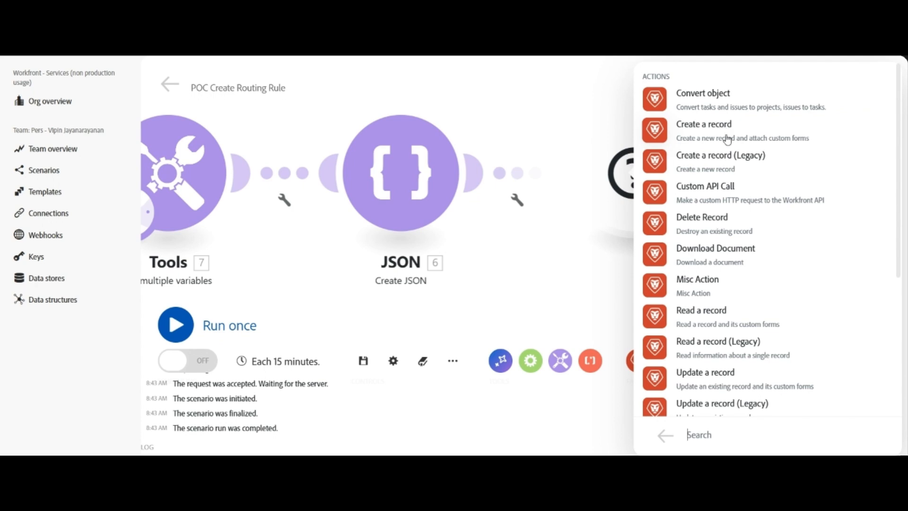
pyautogui.click(726, 199)
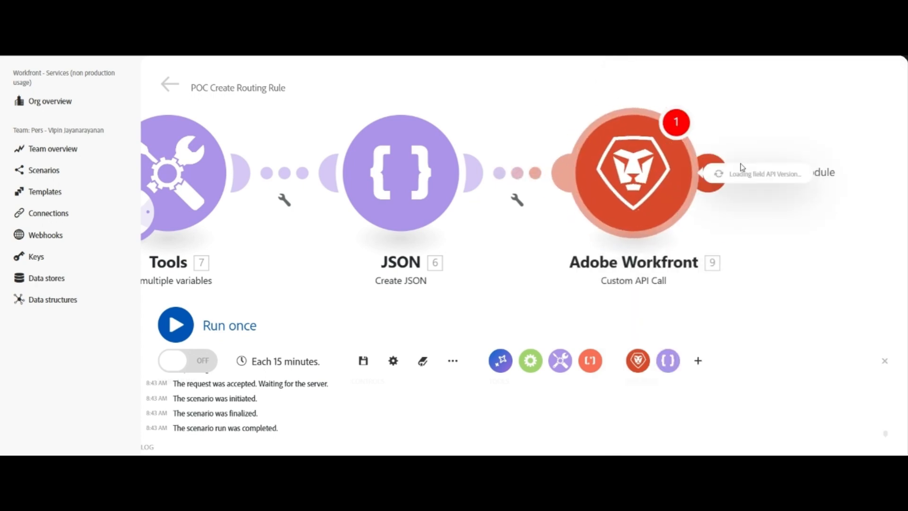
# Set the Custom API Call's URL to RRUL and its method to POST
pyautogui.click(664, 213)
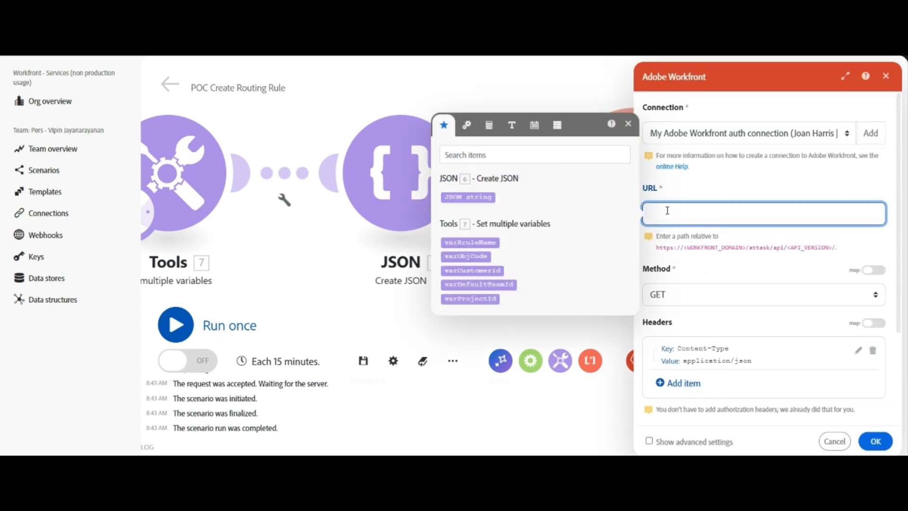
pyautogui.write('RRUL')
pyautogui.click(711, 300)
pyautogui.click(684, 330)
# Map the Create JSON module's JSON string to the Custom API Call's body and confirm the module settings
pyautogui.scroll(-3, 745, 301)
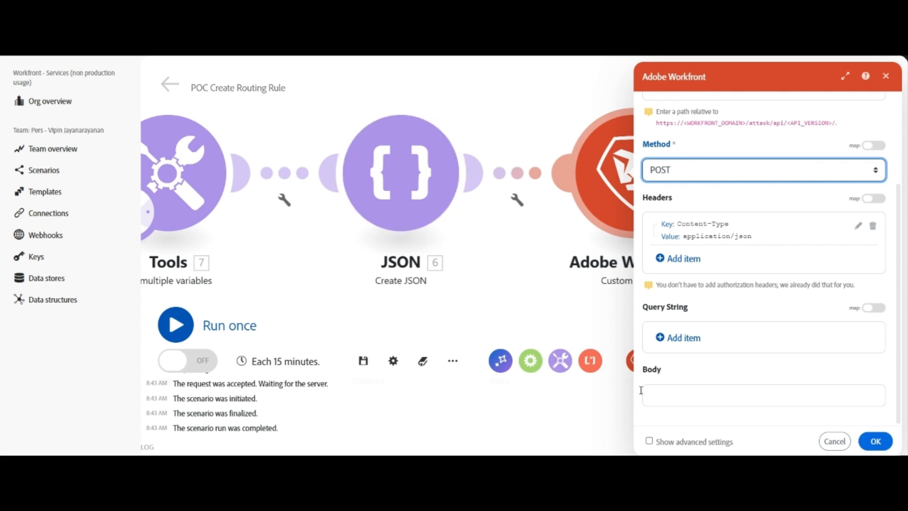
pyautogui.click(661, 392)
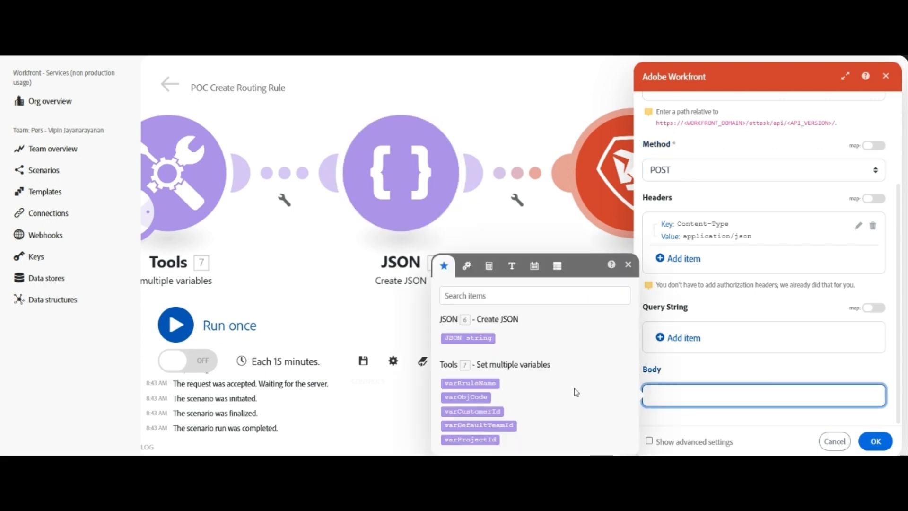
pyautogui.click(475, 337)
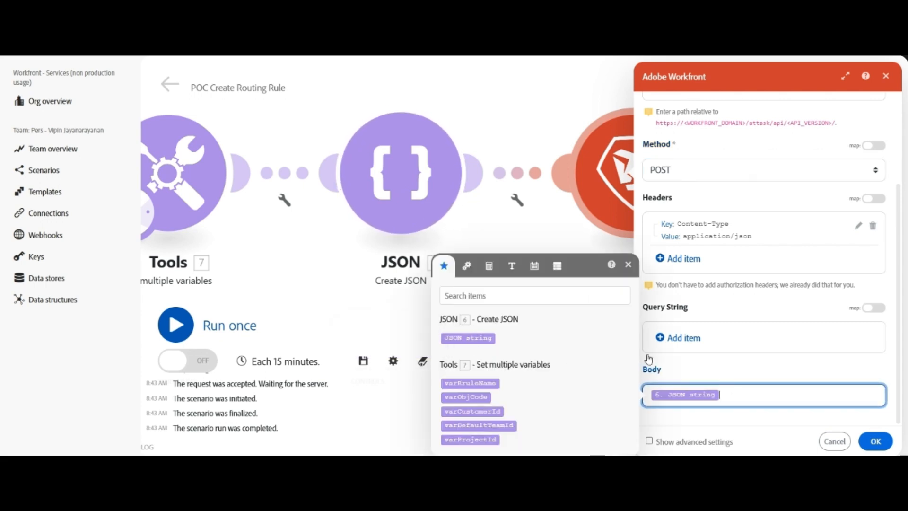
pyautogui.click(628, 260)
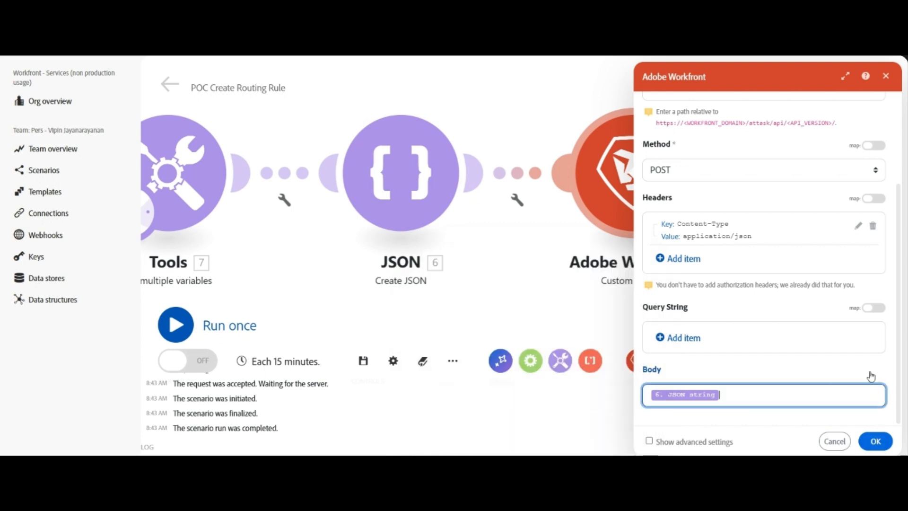
pyautogui.click(876, 442)
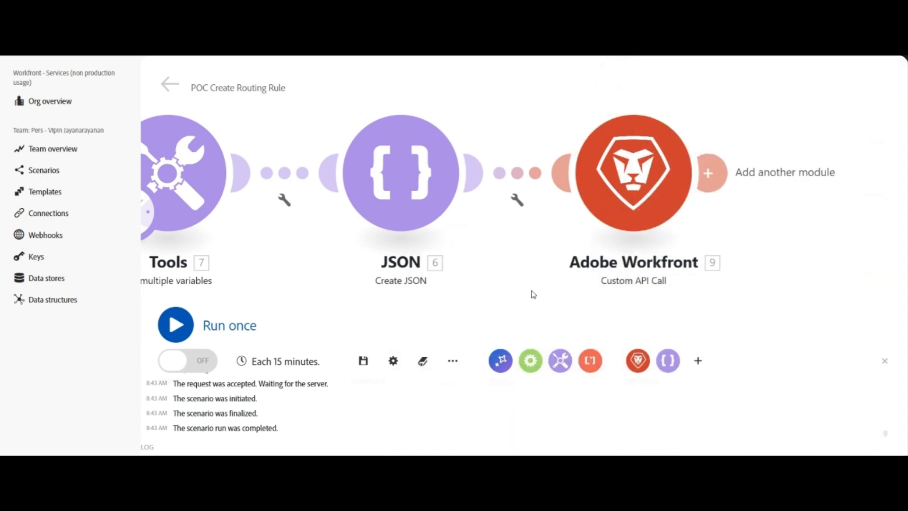
# Rename the Tools Set multiple variables module as "Set Global Variables"
pyautogui.moveTo(483, 313); pyautogui.dragTo(568, 293)
pyautogui.rightClick(265, 177)
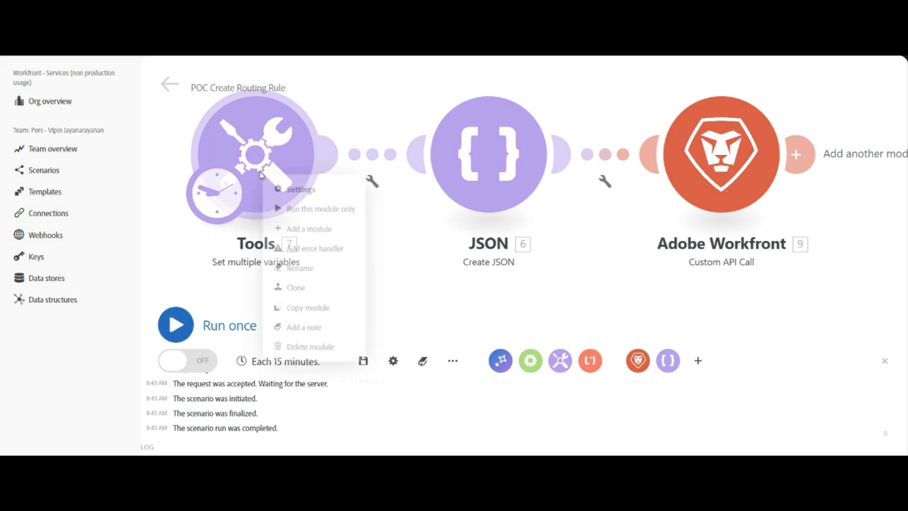
pyautogui.click(309, 273)
pyautogui.write('Set G')
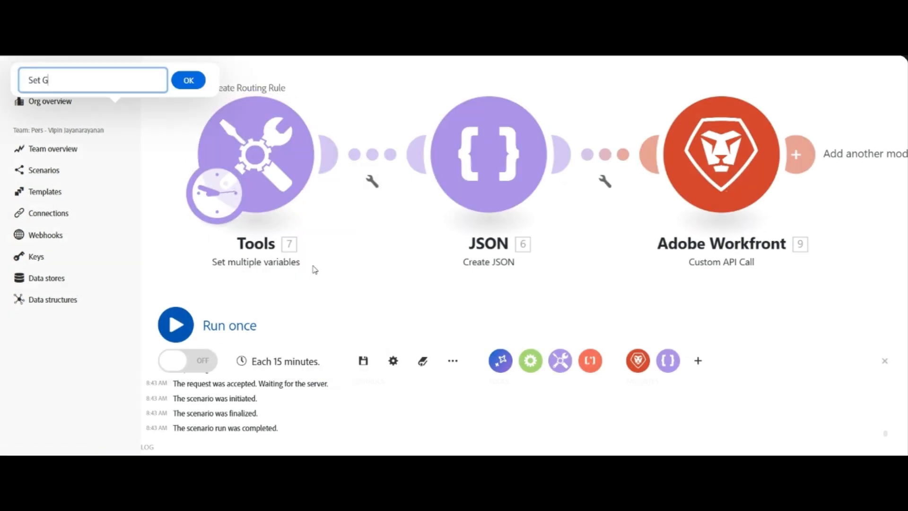
pyautogui.write('lobal Va')
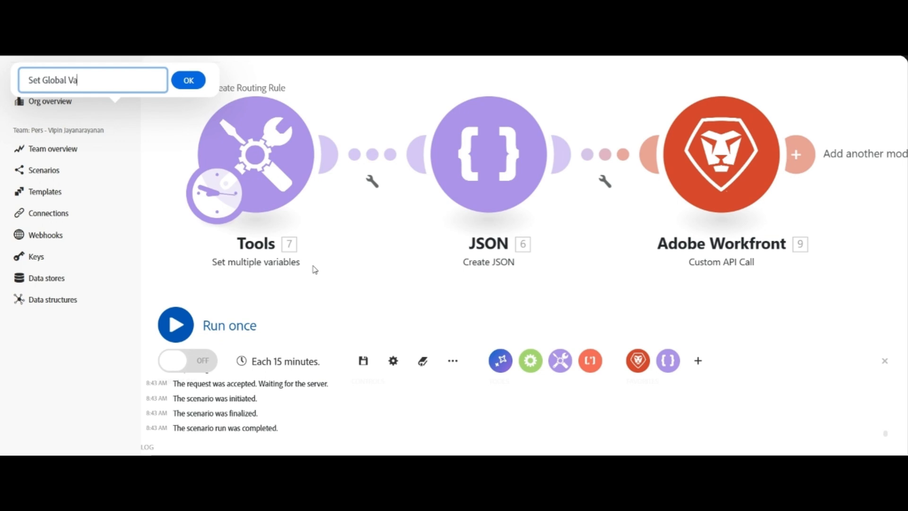
pyautogui.write('riable')
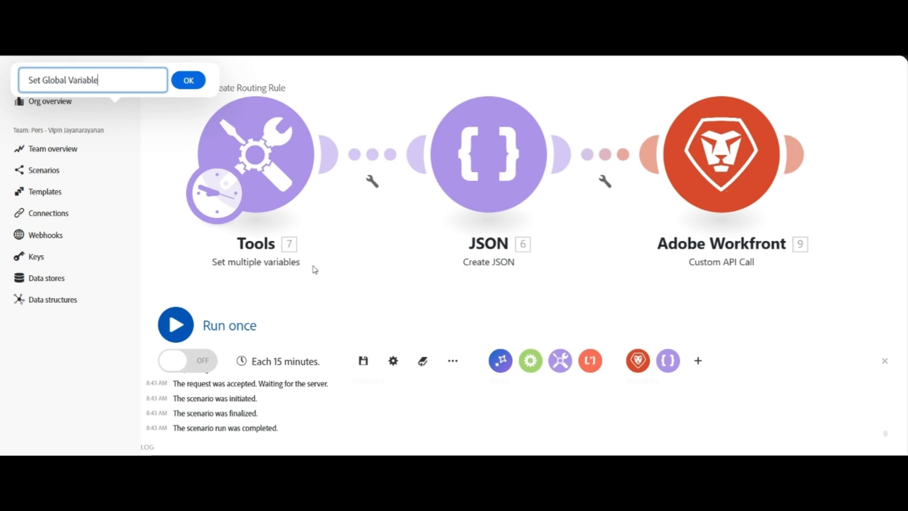
pyautogui.write('s')
pyautogui.press('Return')
# Rename the Create JSON module as "Create RRULE JSON Post Message"
pyautogui.rightClick(494, 145)
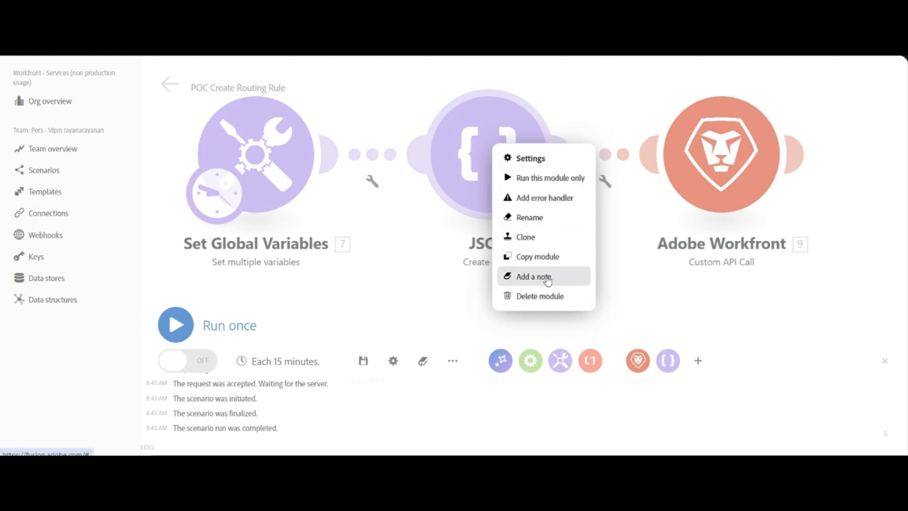
pyautogui.click(539, 218)
pyautogui.write('c')
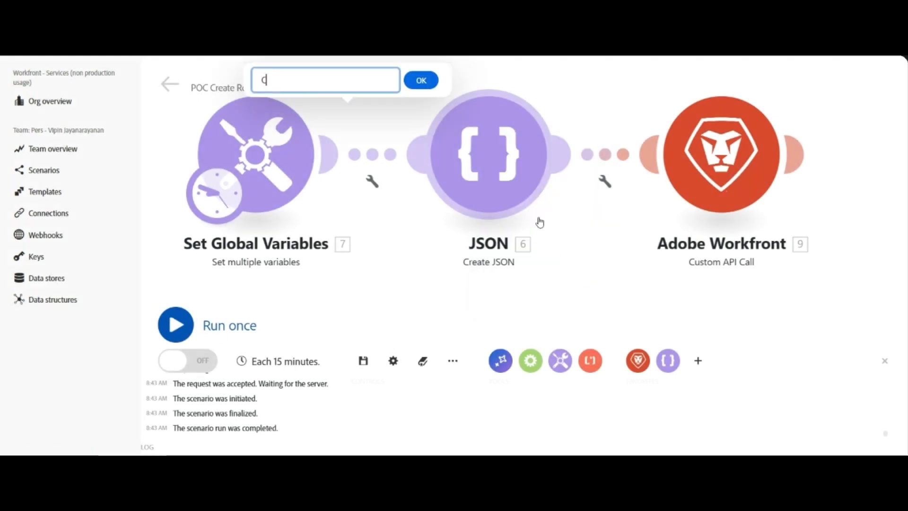
pyautogui.write('reate RR')
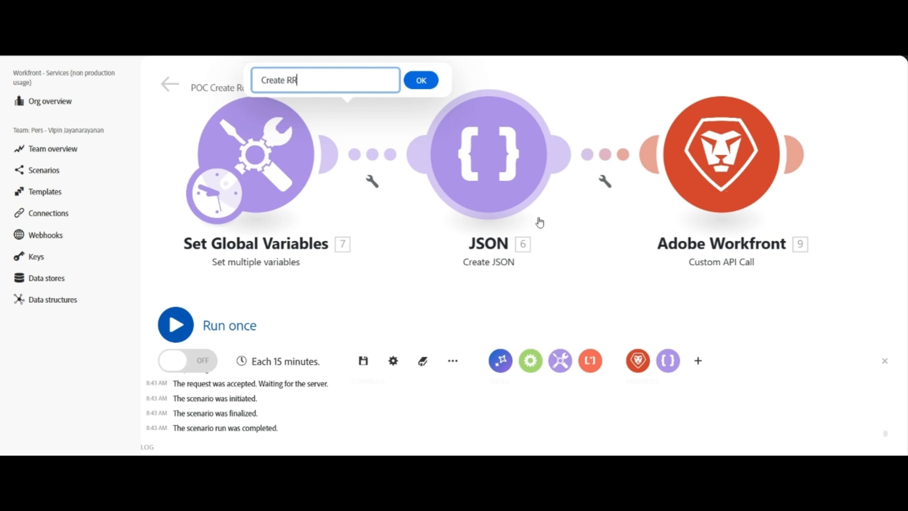
pyautogui.write('ULE JO')
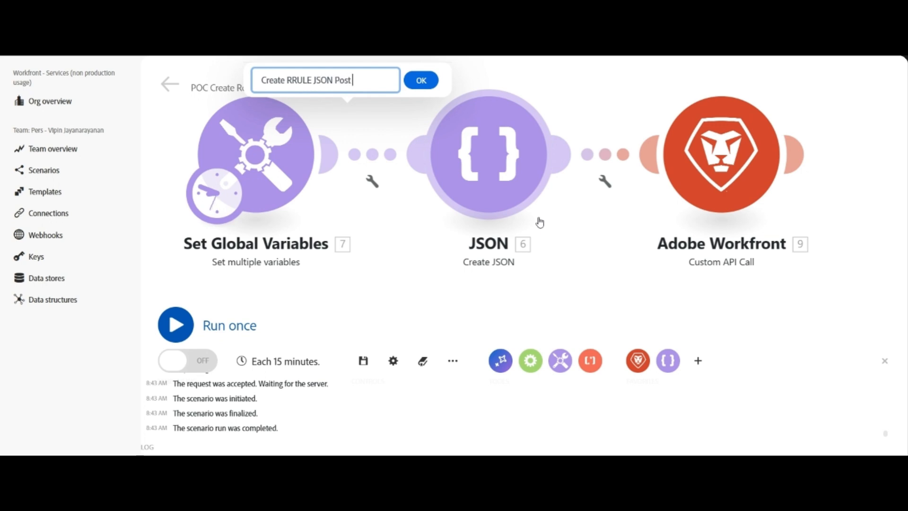
pyautogui.write('SON Post Message')
pyautogui.press('Return')
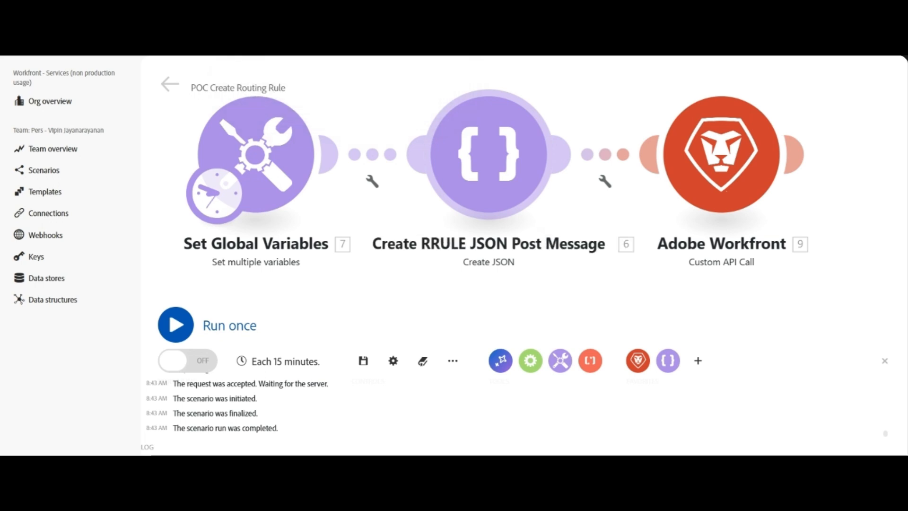
# Rename the Adobe Workfront Custom API Call module as "Create RRUL"
pyautogui.rightClick(731, 189)
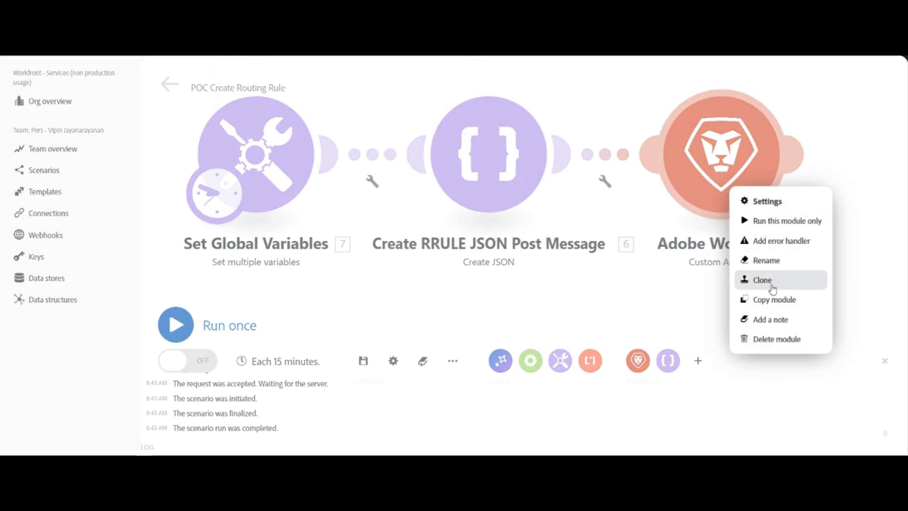
pyautogui.click(768, 261)
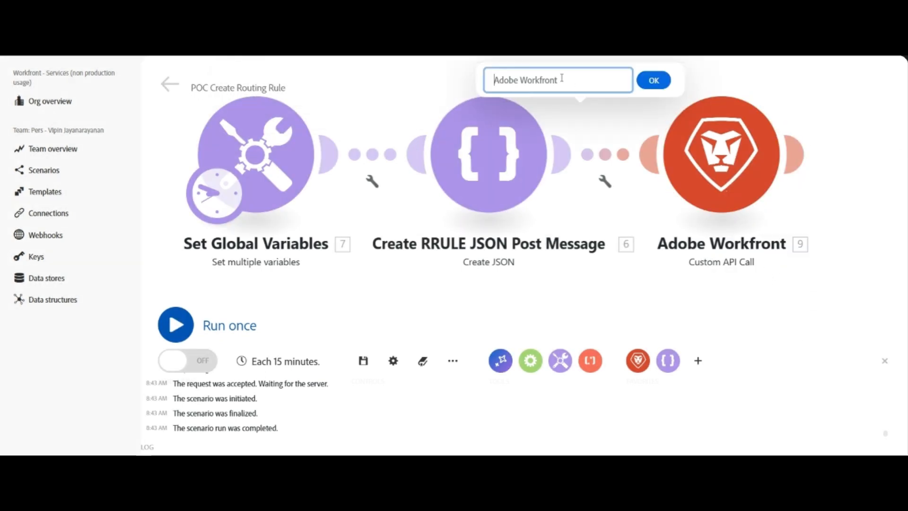
pyautogui.write('Create RRUL')
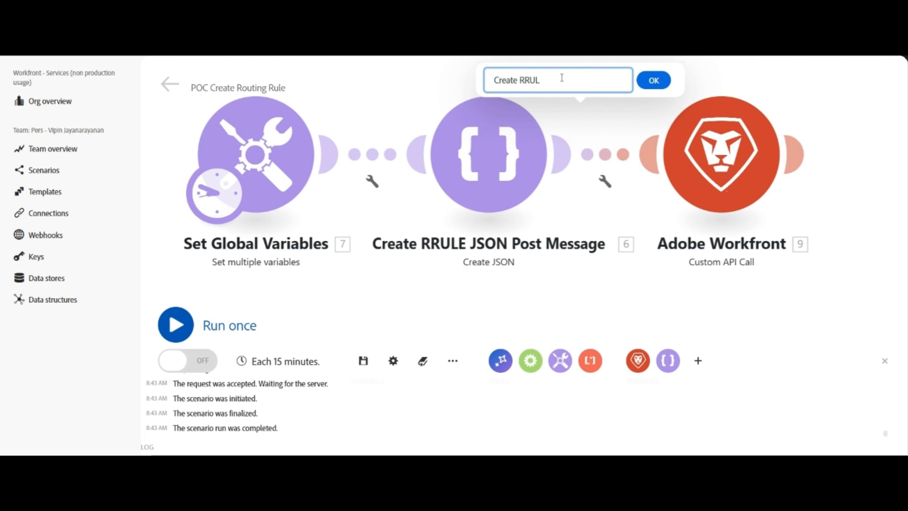
pyautogui.press('Return')
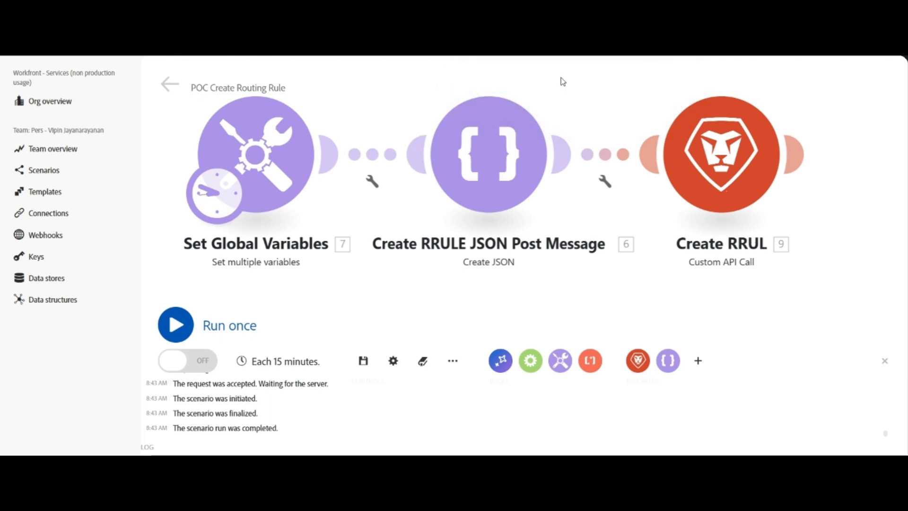
# Save the POC Create Routing Rule scenario and run it once
pyautogui.click(363, 360)
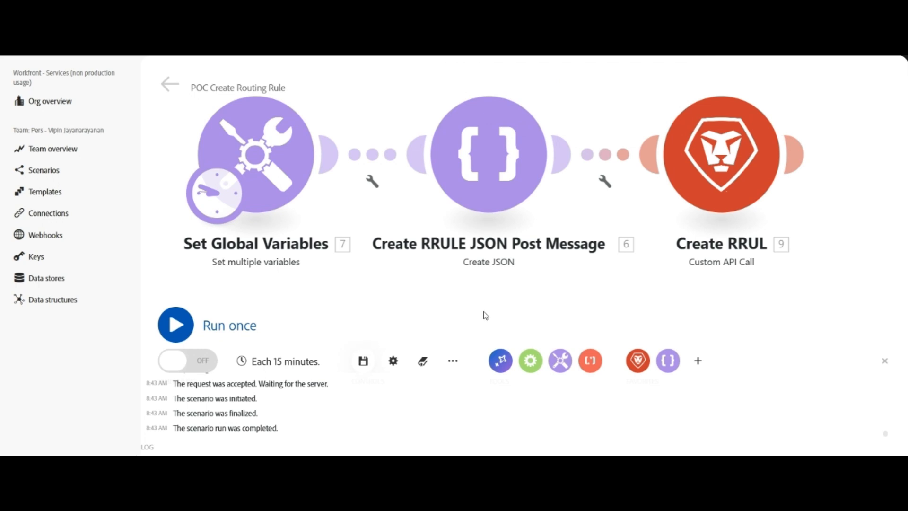
pyautogui.moveTo(484, 314); pyautogui.dragTo(445, 310)
pyautogui.click(175, 324)
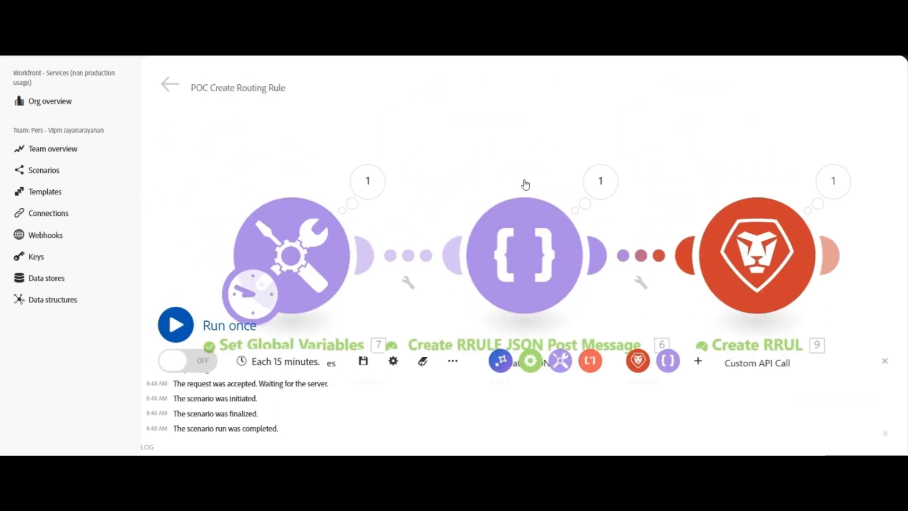
# Inspect the Create RRUL module's run output, expanding the response body and its data collection
pyautogui.click(829, 181)
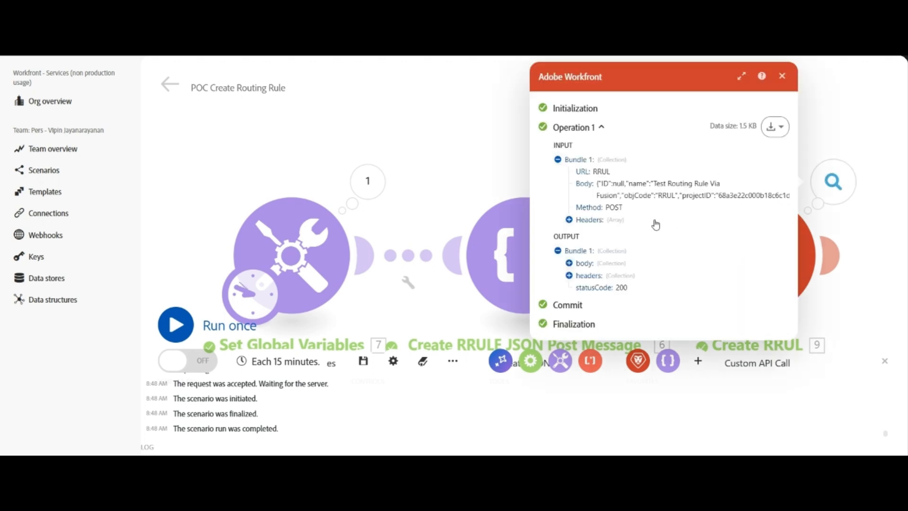
pyautogui.click(570, 263)
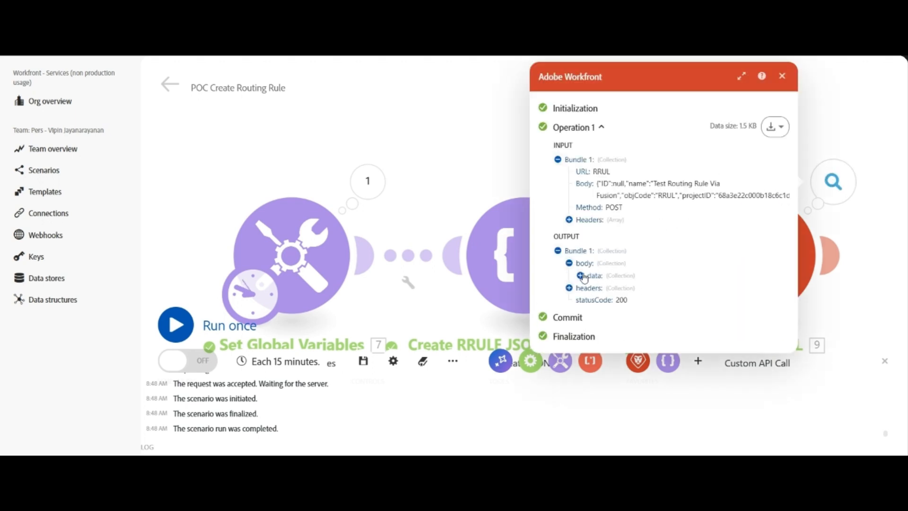
pyautogui.click(581, 276)
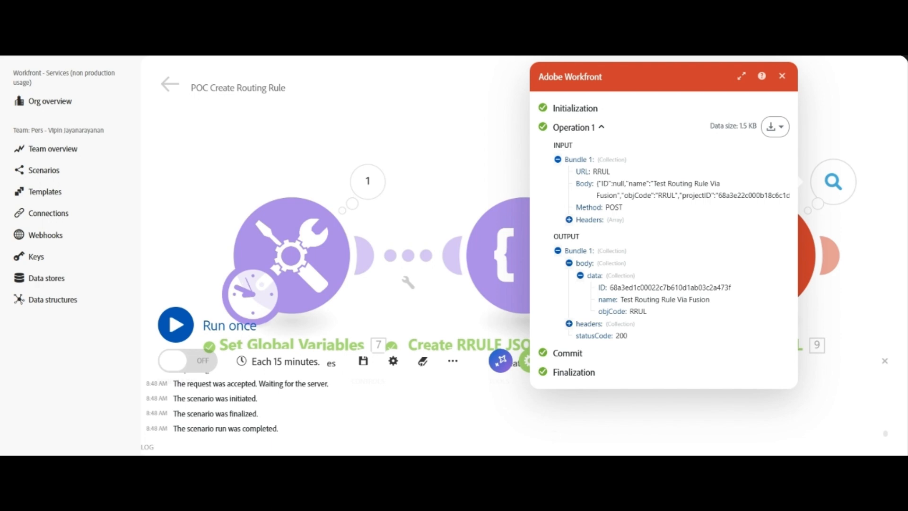
# Switch to Workfront and open the Routing Rules section of the Create Routing Rule POC Test 2 project
pyautogui.click(386, 156)
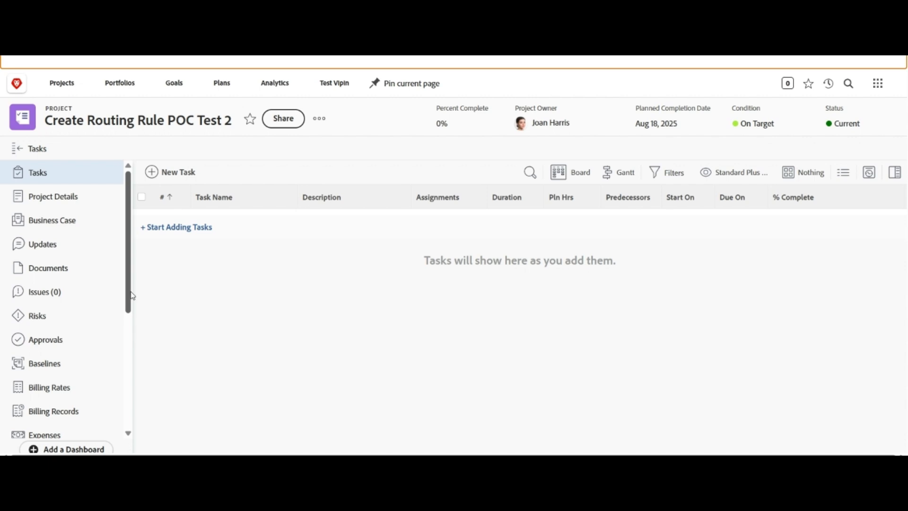
pyautogui.moveTo(132, 296); pyautogui.dragTo(115, 419)
pyautogui.click(65, 359)
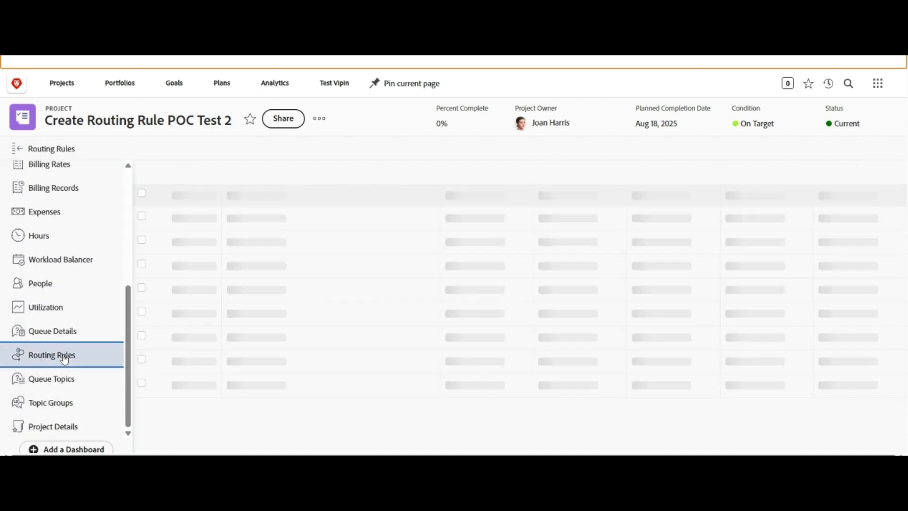